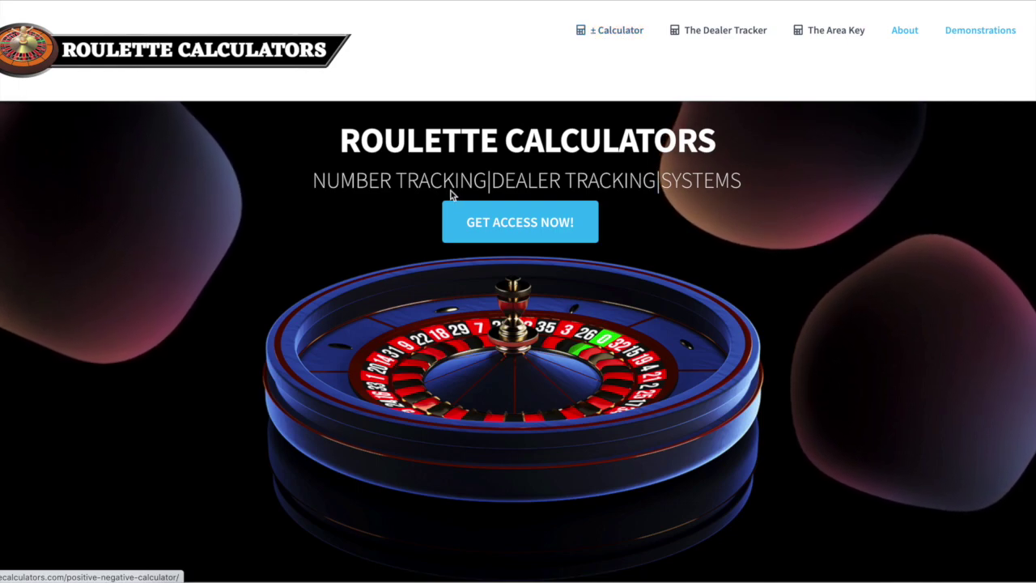
- Go from the home page to the ± Calculator page with its roulette number board
{"action": "scroll", "coordinate": [611, 379], "scroll_direction": "down", "scroll_amount": 2}
{"action": "scroll", "coordinate": [611, 379], "scroll_direction": "up", "scroll_amount": 3}
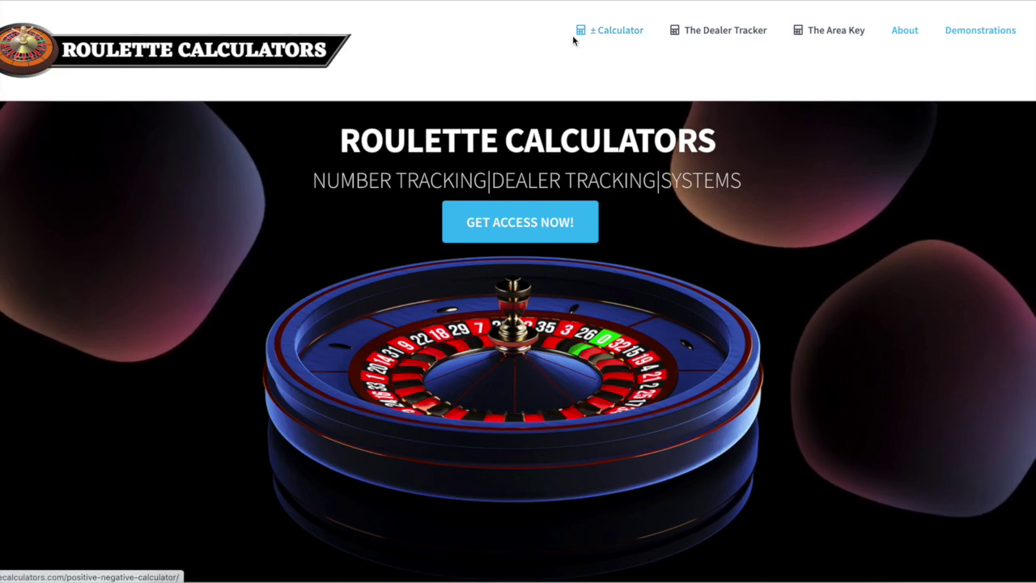
{"action": "left_click", "coordinate": [628, 34]}
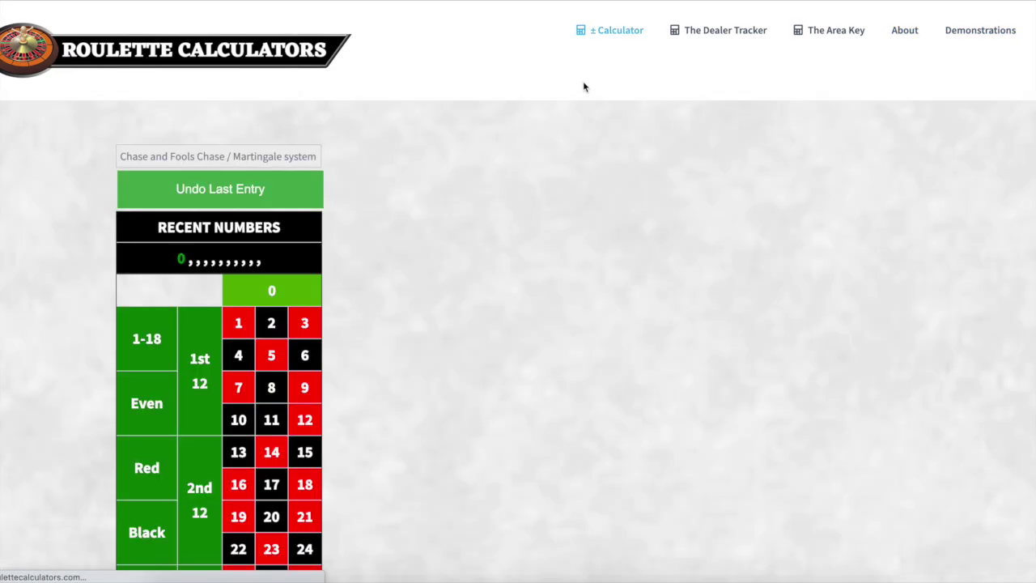
{"action": "scroll", "coordinate": [289, 389], "scroll_direction": "down", "scroll_amount": 5}
{"action": "scroll", "coordinate": [289, 398], "scroll_direction": "up", "scroll_amount": 5}
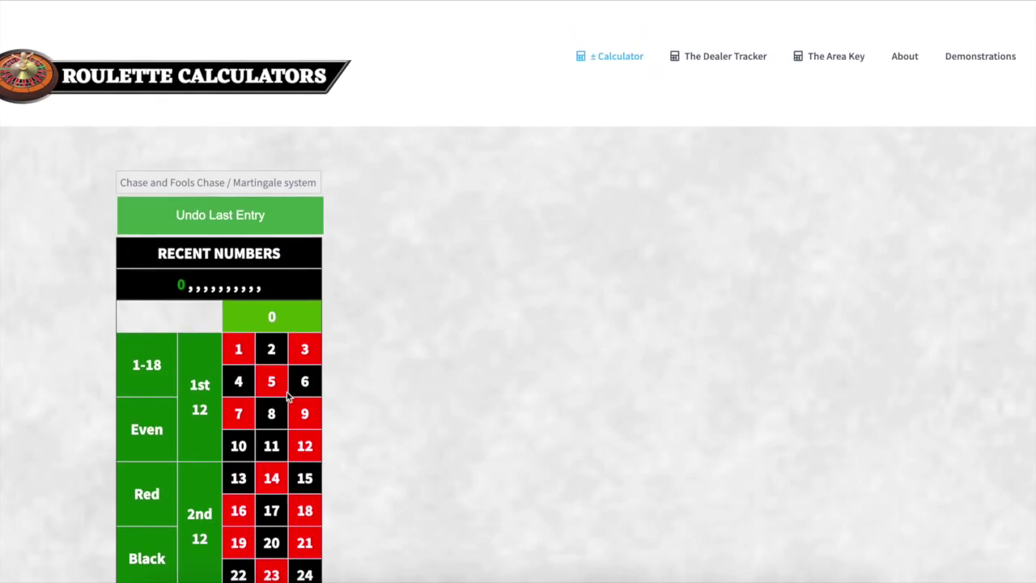
{"action": "scroll", "coordinate": [364, 333], "scroll_direction": "down", "scroll_amount": 3}
{"action": "scroll", "coordinate": [365, 334], "scroll_direction": "up", "scroll_amount": 3}
{"action": "left_click", "coordinate": [283, 156]}
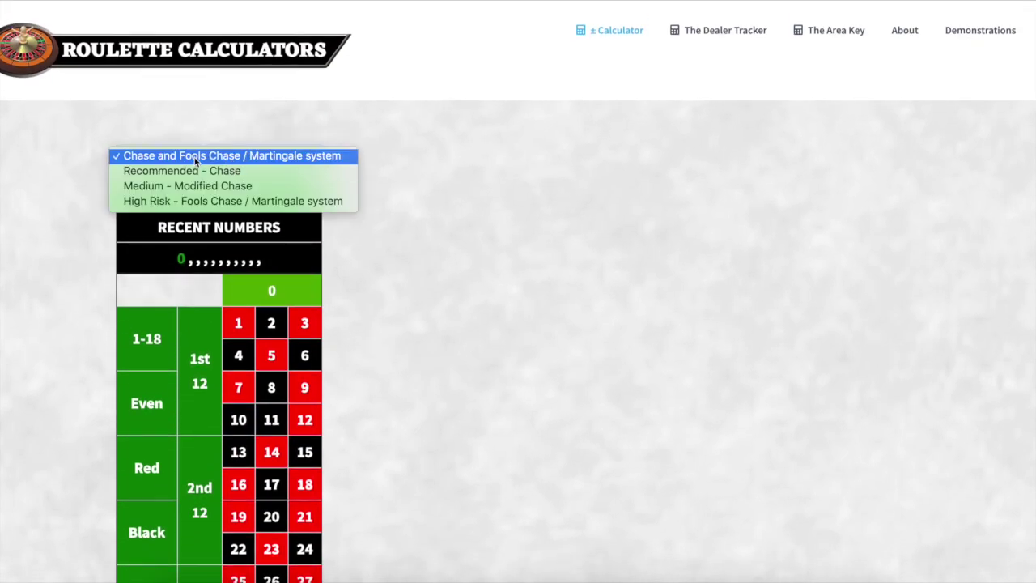
{"action": "left_click", "coordinate": [392, 174]}
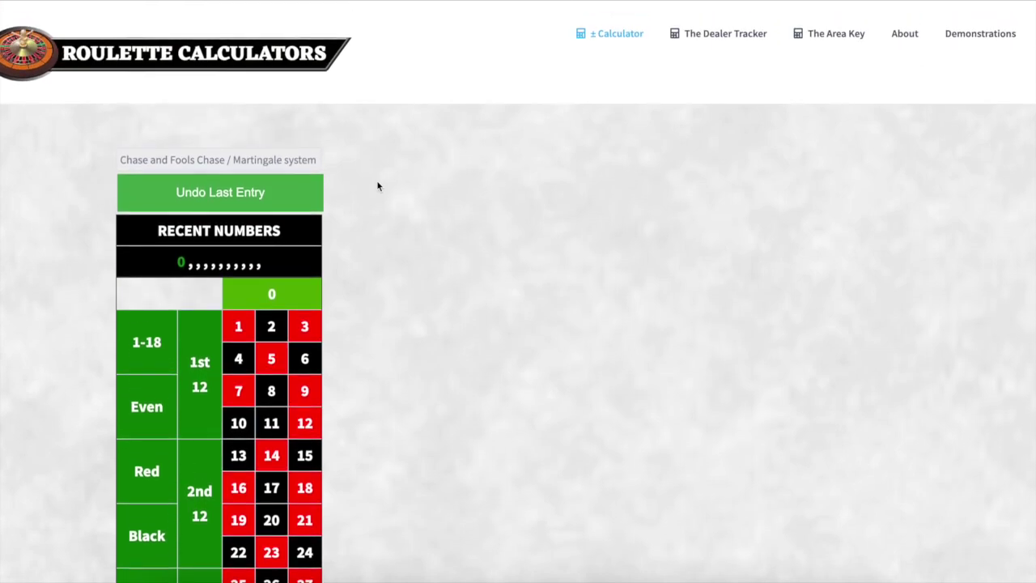
{"action": "scroll", "coordinate": [207, 367], "scroll_direction": "down", "scroll_amount": 1}
{"action": "scroll", "coordinate": [206, 365], "scroll_direction": "up", "scroll_amount": 1}
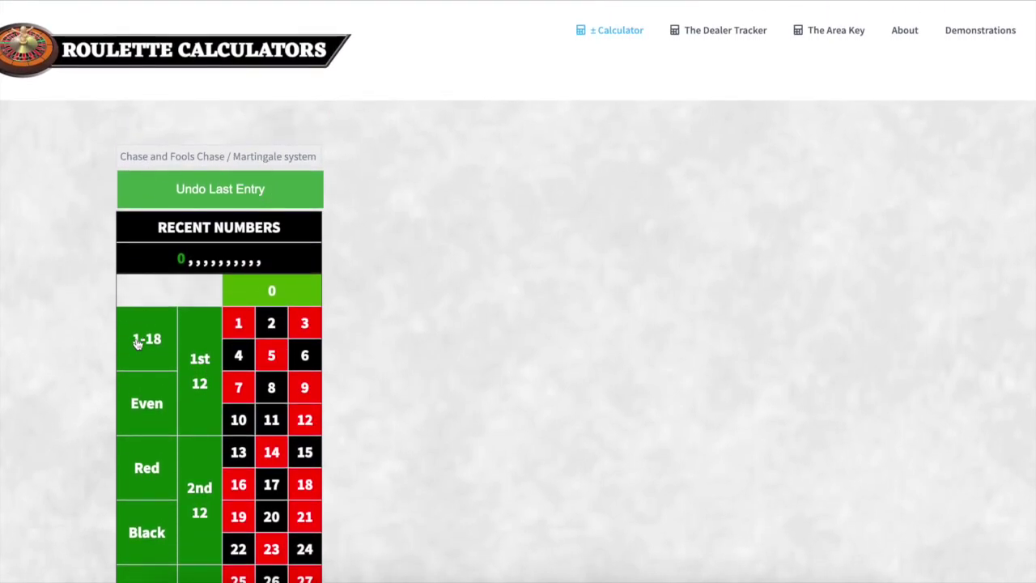
{"action": "scroll", "coordinate": [142, 405], "scroll_direction": "down", "scroll_amount": 2}
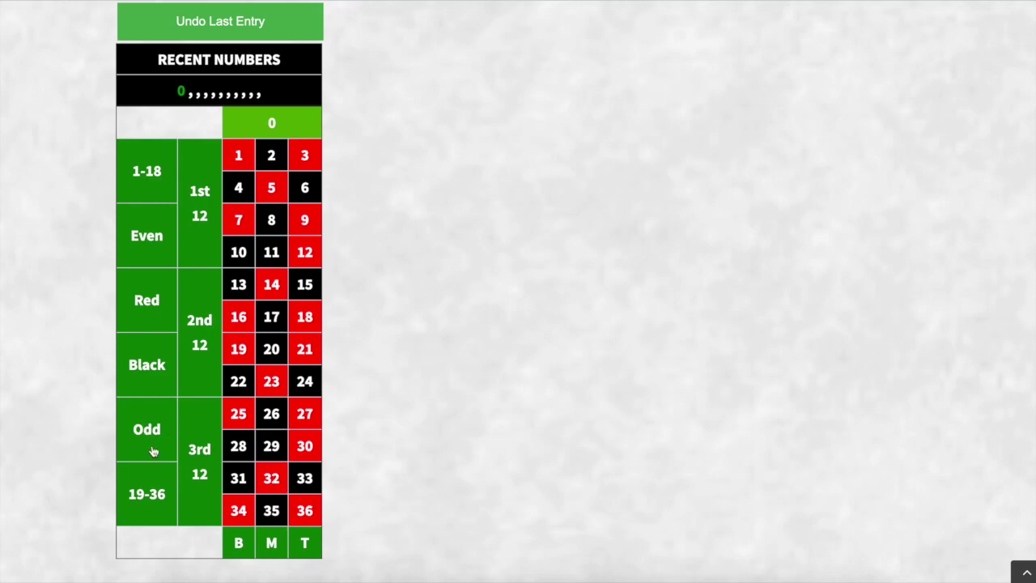
{"action": "scroll", "coordinate": [158, 453], "scroll_direction": "up", "scroll_amount": 3}
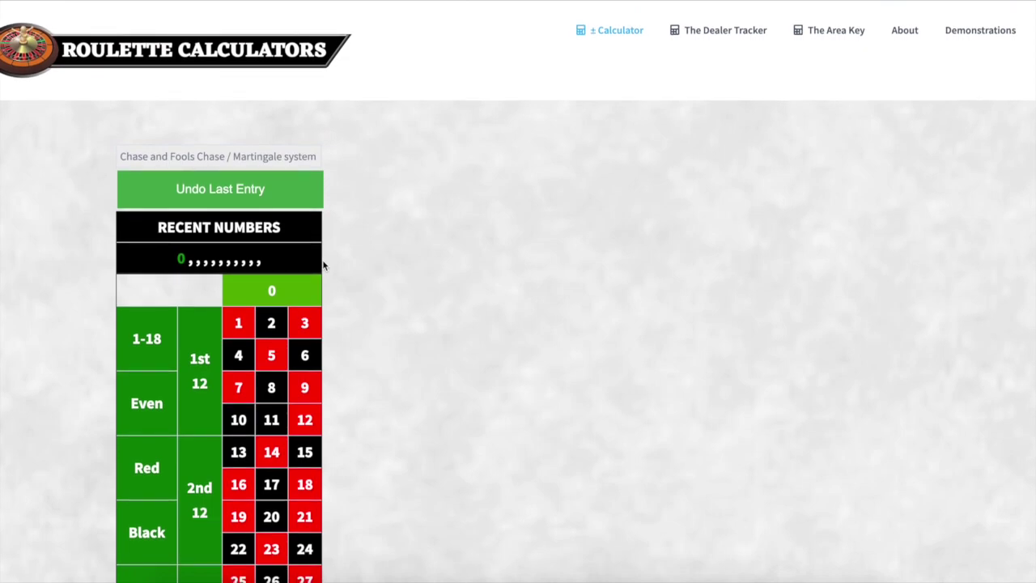
{"action": "scroll", "coordinate": [150, 485], "scroll_direction": "down", "scroll_amount": 2}
{"action": "scroll", "coordinate": [143, 562], "scroll_direction": "up", "scroll_amount": 2}
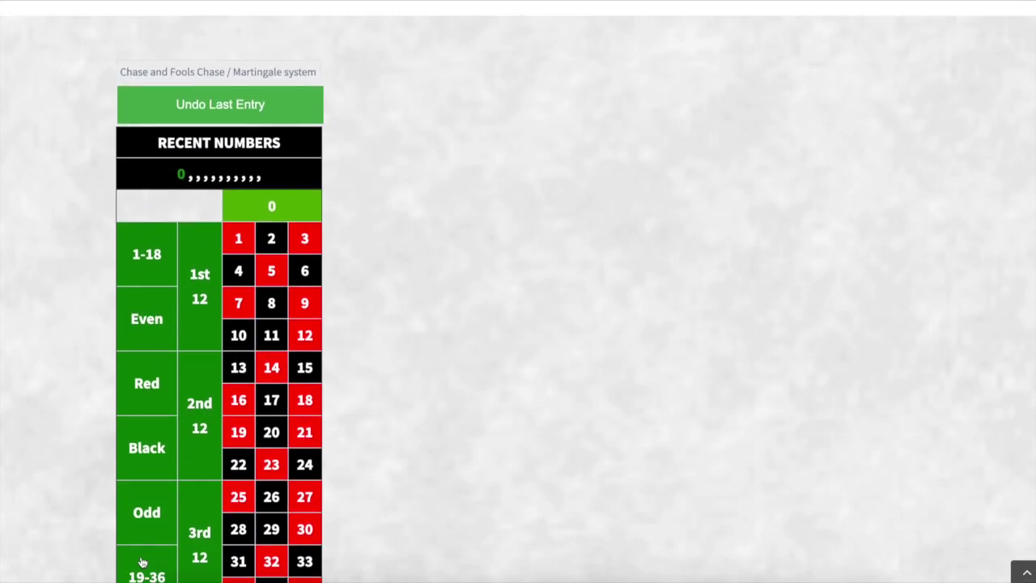
{"action": "scroll", "coordinate": [235, 395], "scroll_direction": "down", "scroll_amount": 2}
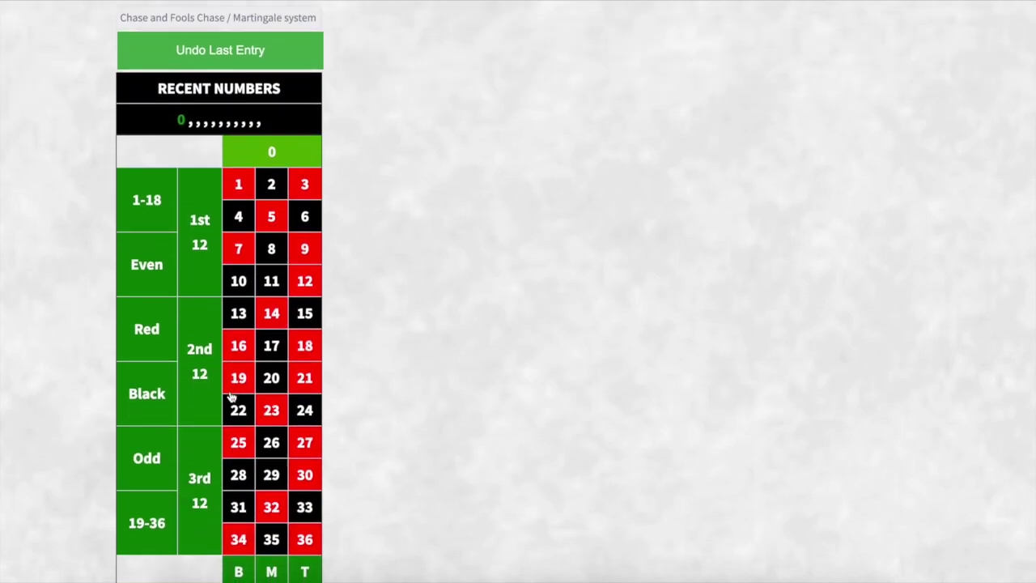
{"action": "scroll", "coordinate": [231, 395], "scroll_direction": "up", "scroll_amount": 2}
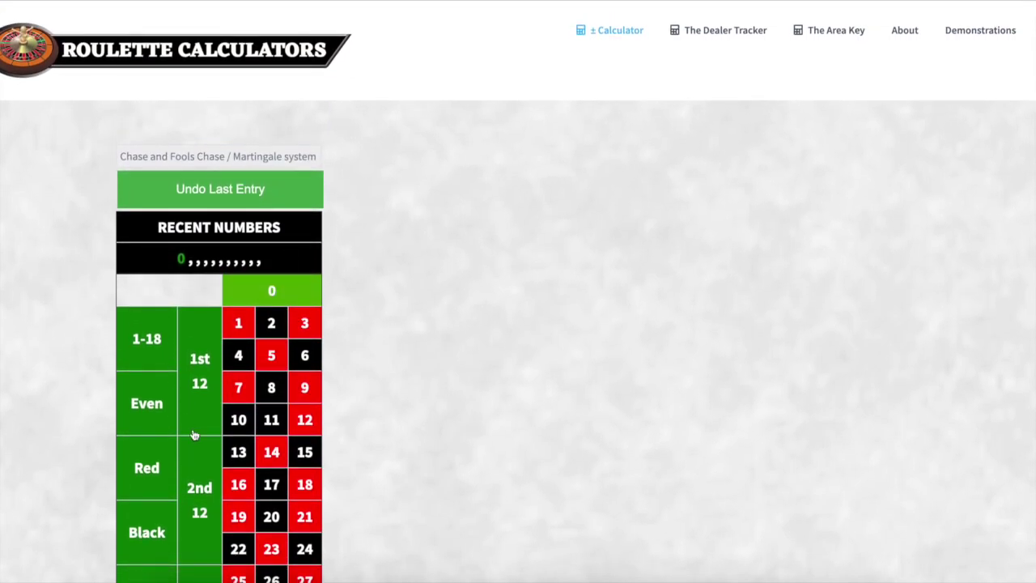
{"action": "scroll", "coordinate": [204, 314], "scroll_direction": "down", "scroll_amount": 3}
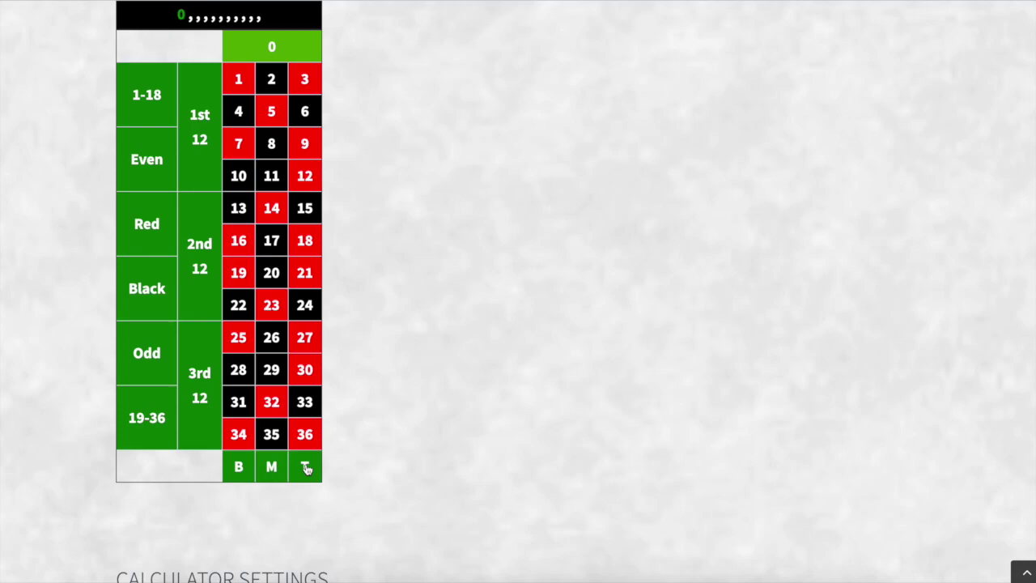
{"action": "scroll", "coordinate": [304, 399], "scroll_direction": "up", "scroll_amount": 3}
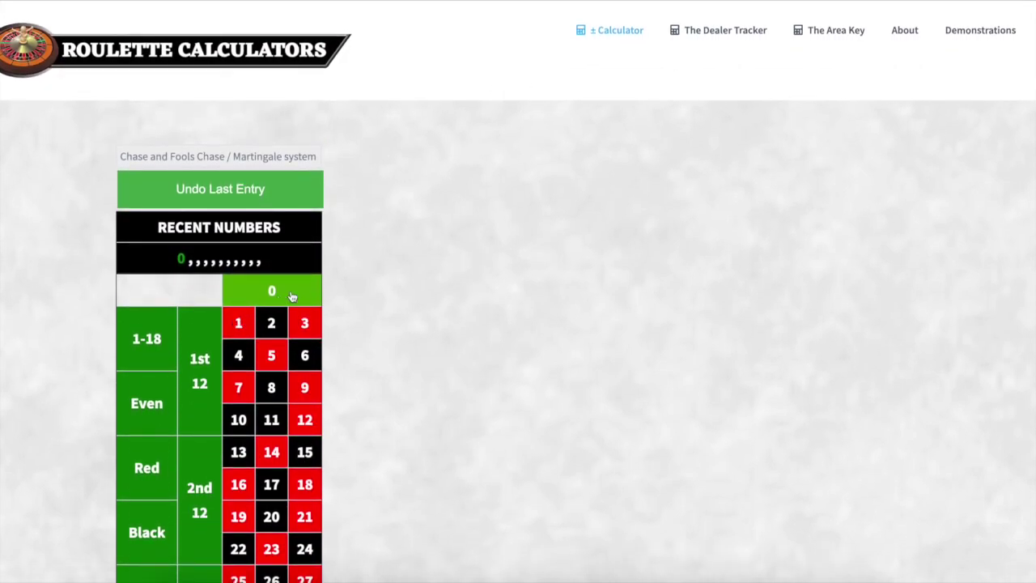
- Record spins 1, 13 and 1, then review the dozens tracking bet of 1 on 1st 12
{"action": "left_click", "coordinate": [238, 323]}
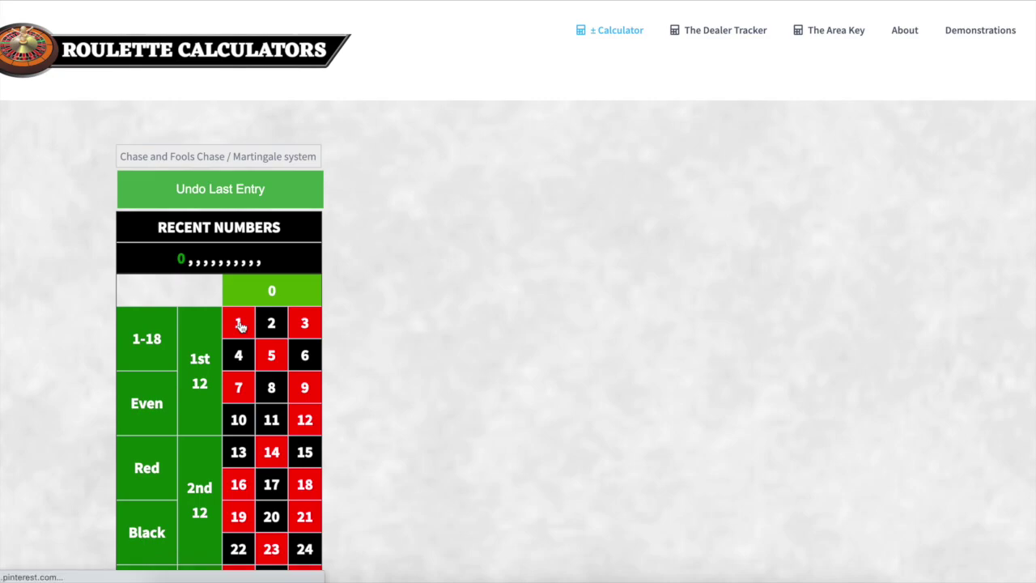
{"action": "left_click", "coordinate": [239, 457]}
{"action": "left_click", "coordinate": [240, 334]}
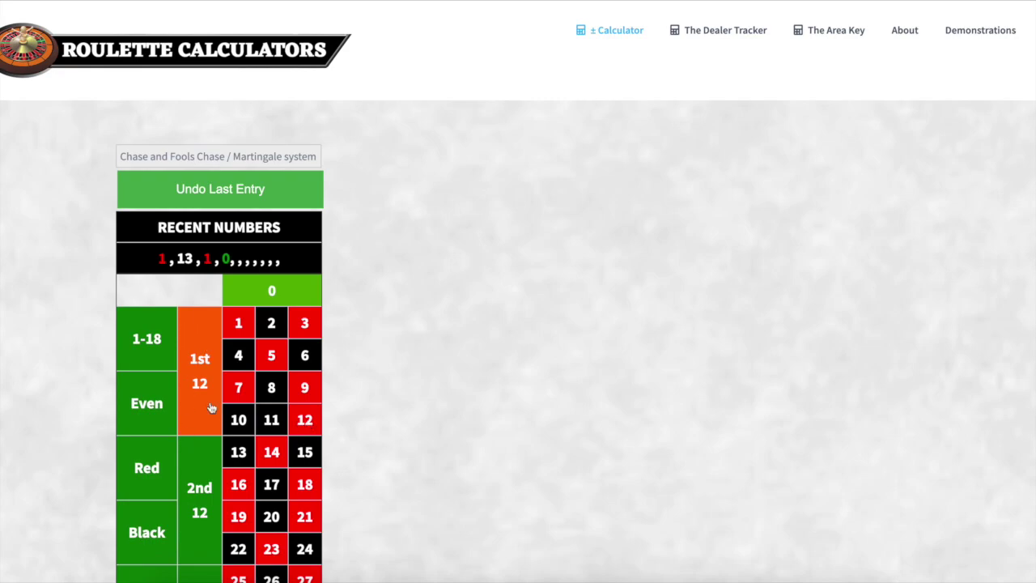
{"action": "scroll", "coordinate": [211, 407], "scroll_direction": "down", "scroll_amount": 1}
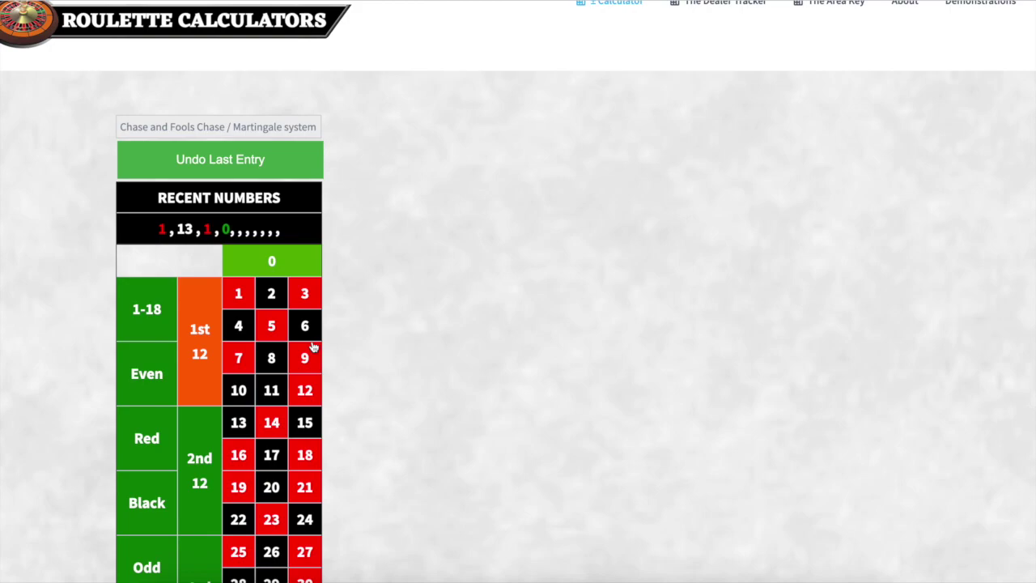
{"action": "scroll", "coordinate": [327, 354], "scroll_direction": "down", "scroll_amount": 1}
{"action": "scroll", "coordinate": [326, 351], "scroll_direction": "up", "scroll_amount": 2}
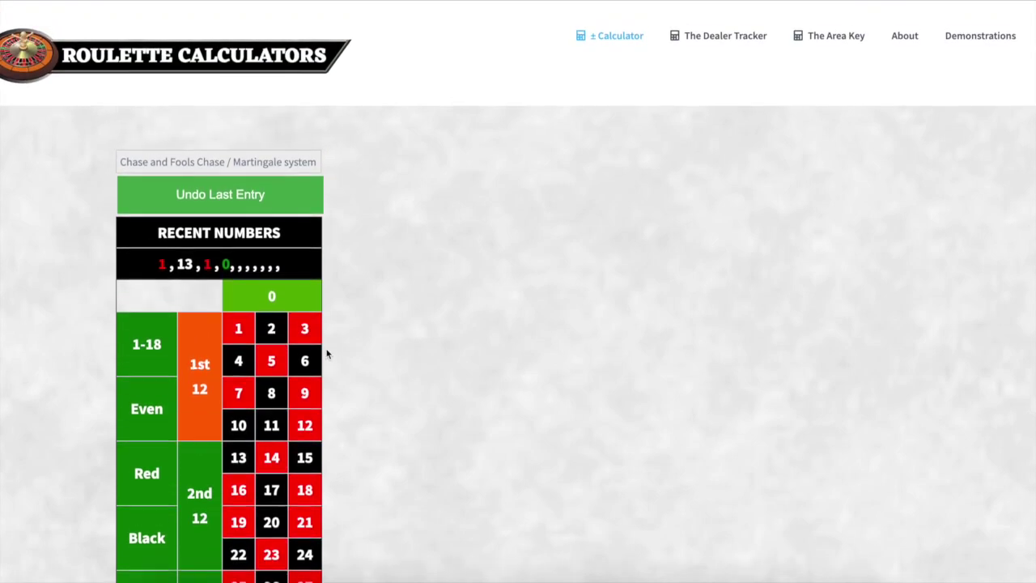
{"action": "scroll", "coordinate": [285, 348], "scroll_direction": "down", "scroll_amount": 1}
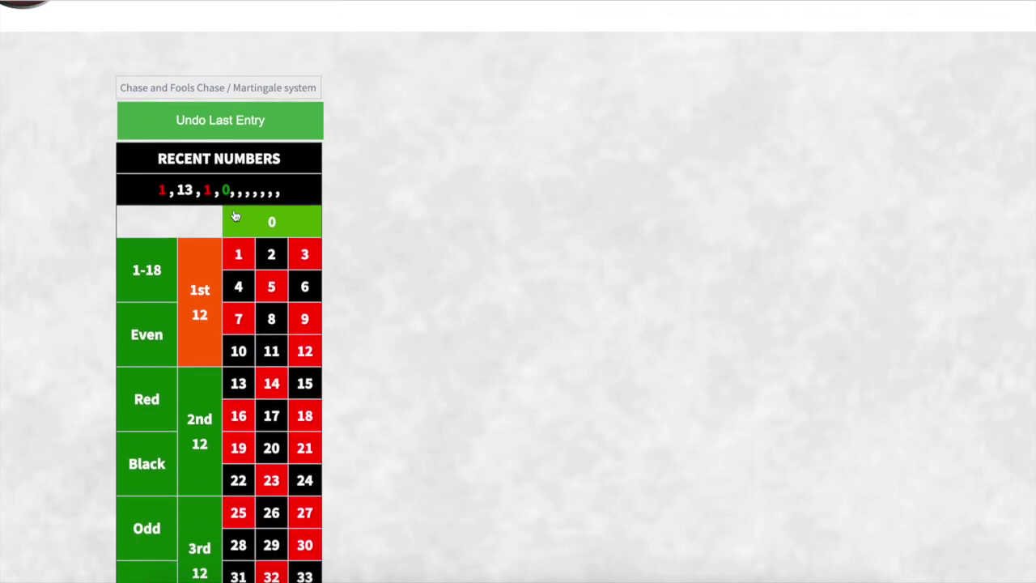
{"action": "scroll", "coordinate": [200, 373], "scroll_direction": "down", "scroll_amount": 1}
{"action": "scroll", "coordinate": [200, 373], "scroll_direction": "up", "scroll_amount": 1}
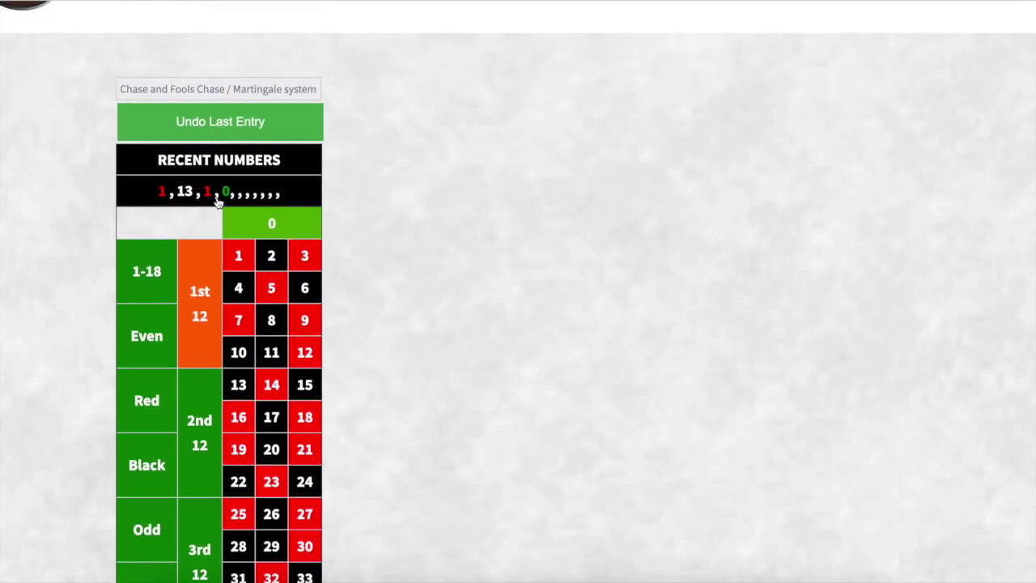
{"action": "scroll", "coordinate": [220, 335], "scroll_direction": "down", "scroll_amount": 6}
{"action": "scroll", "coordinate": [229, 383], "scroll_direction": "down", "scroll_amount": 2}
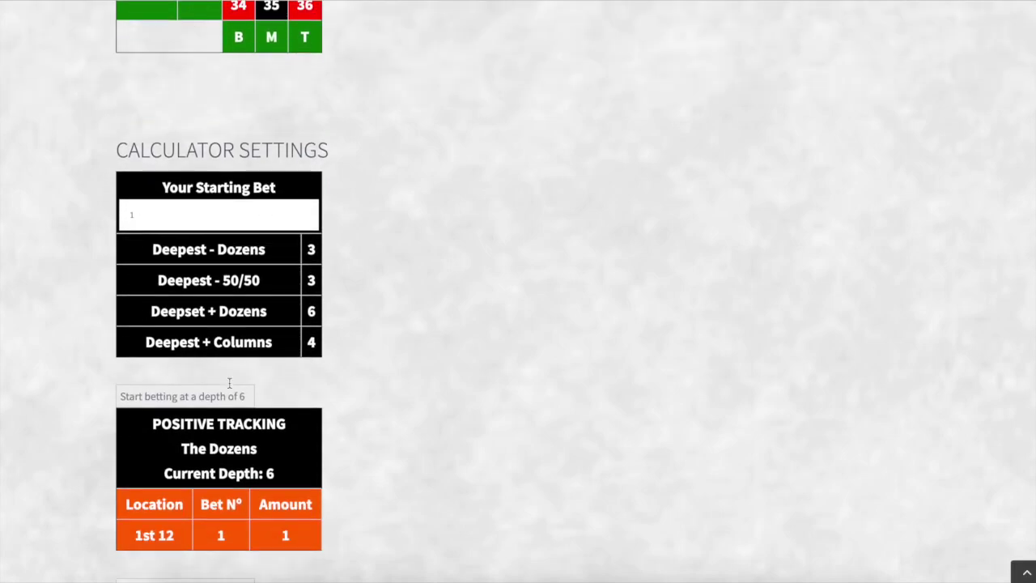
{"action": "scroll", "coordinate": [265, 363], "scroll_direction": "down", "scroll_amount": 1}
{"action": "double_click", "coordinate": [269, 373]}
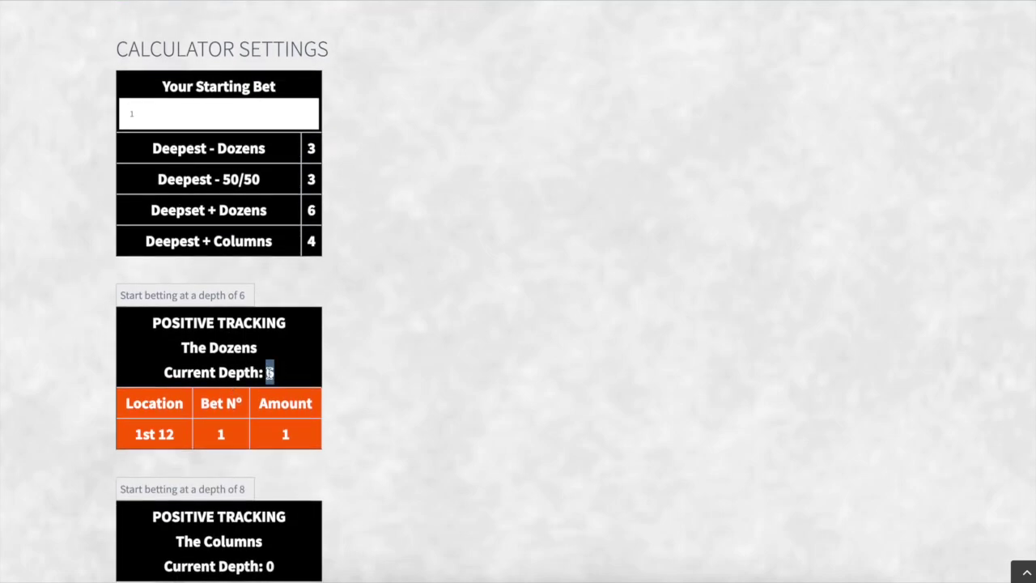
{"action": "scroll", "coordinate": [262, 423], "scroll_direction": "down", "scroll_amount": 1}
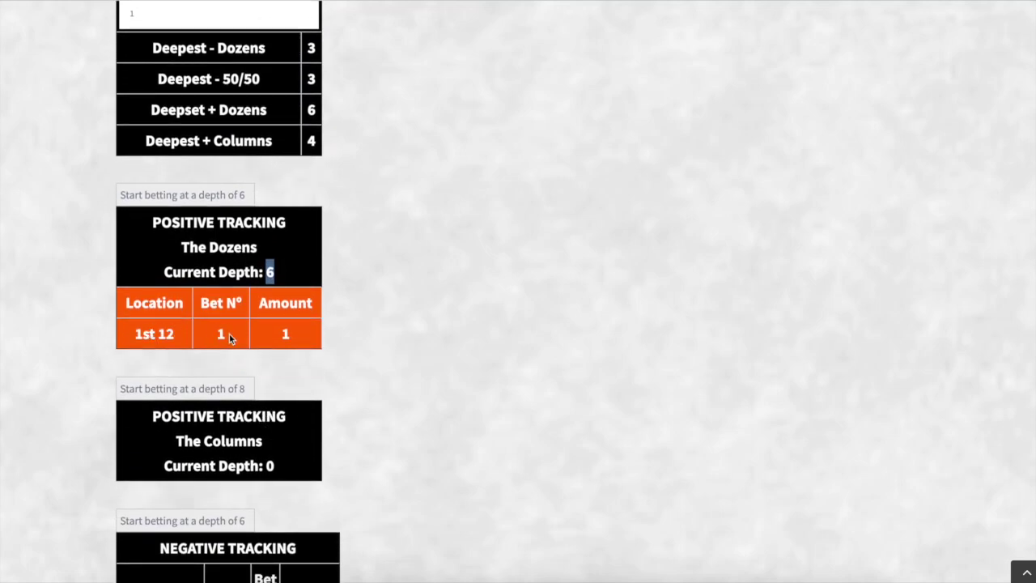
{"action": "double_click", "coordinate": [285, 333]}
{"action": "scroll", "coordinate": [242, 392], "scroll_direction": "up", "scroll_amount": 2}
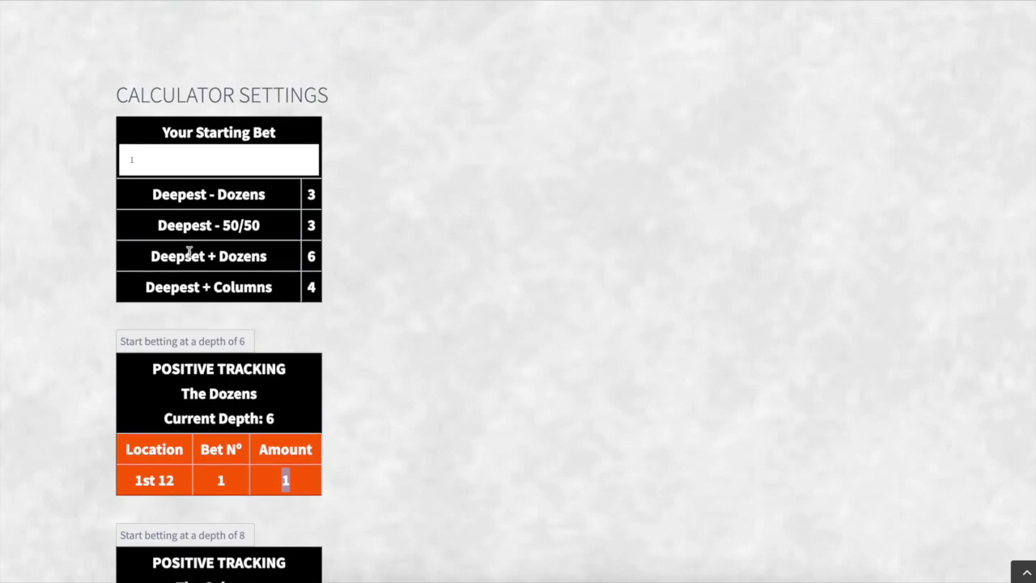
{"action": "double_click", "coordinate": [123, 162]}
{"action": "scroll", "coordinate": [182, 164], "scroll_direction": "up", "scroll_amount": 1}
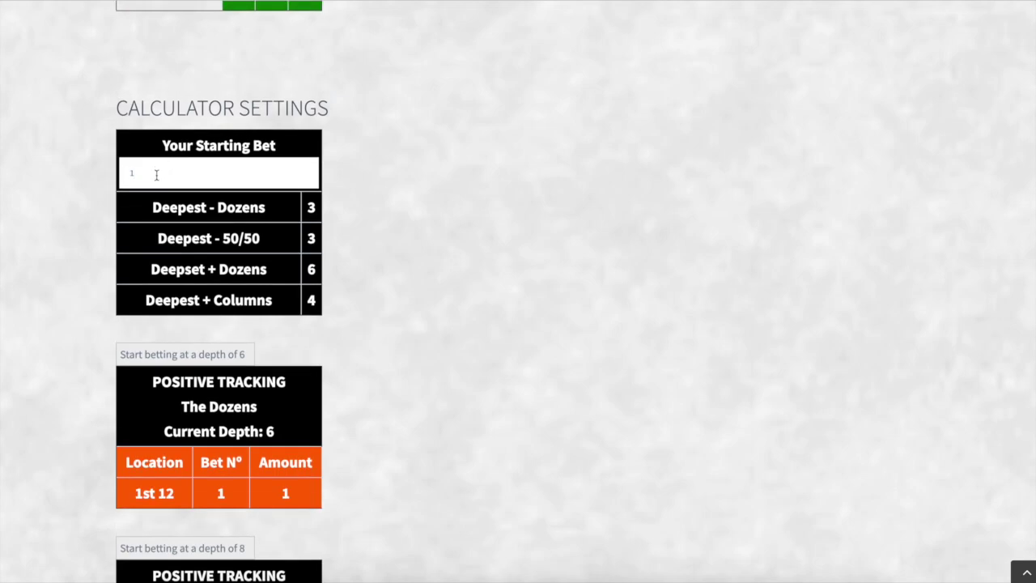
{"action": "scroll", "coordinate": [156, 177], "scroll_direction": "down", "scroll_amount": 4}
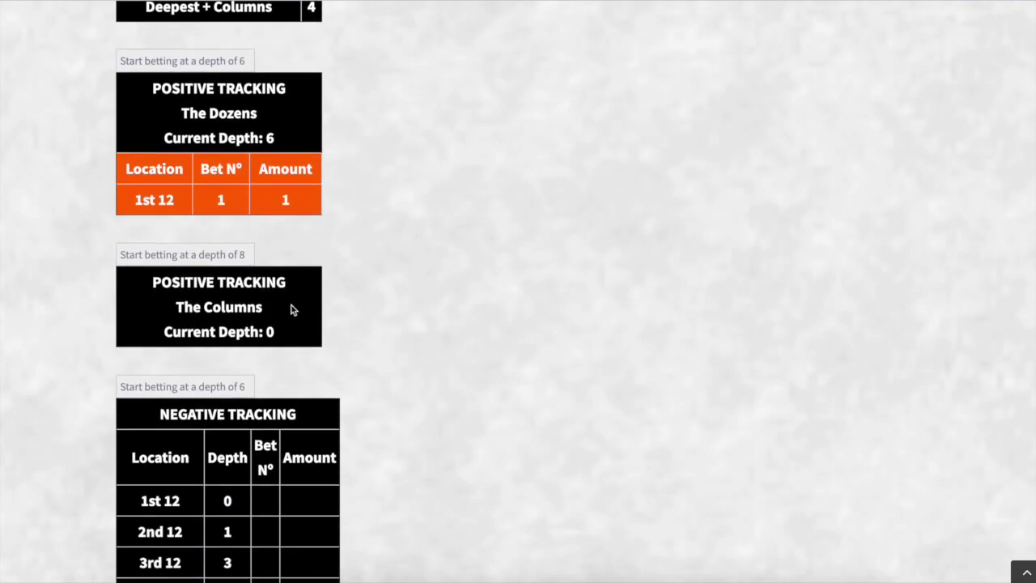
{"action": "scroll", "coordinate": [292, 307], "scroll_direction": "down", "scroll_amount": 3}
{"action": "left_click_drag", "start_coordinate": [159, 154], "coordinate": [296, 156]}
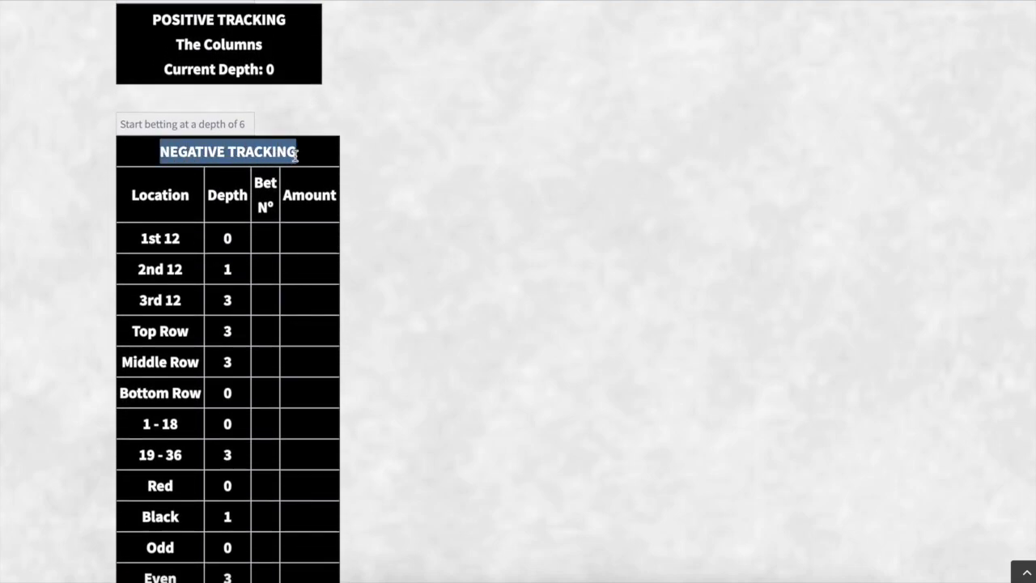
{"action": "scroll", "coordinate": [172, 366], "scroll_direction": "down", "scroll_amount": 1}
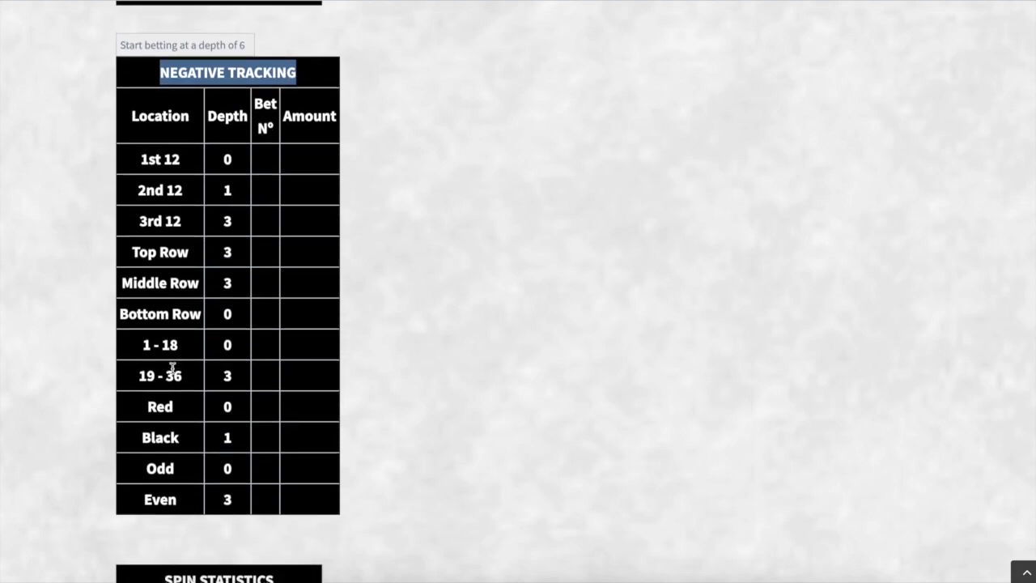
{"action": "scroll", "coordinate": [172, 366], "scroll_direction": "up", "scroll_amount": 12}
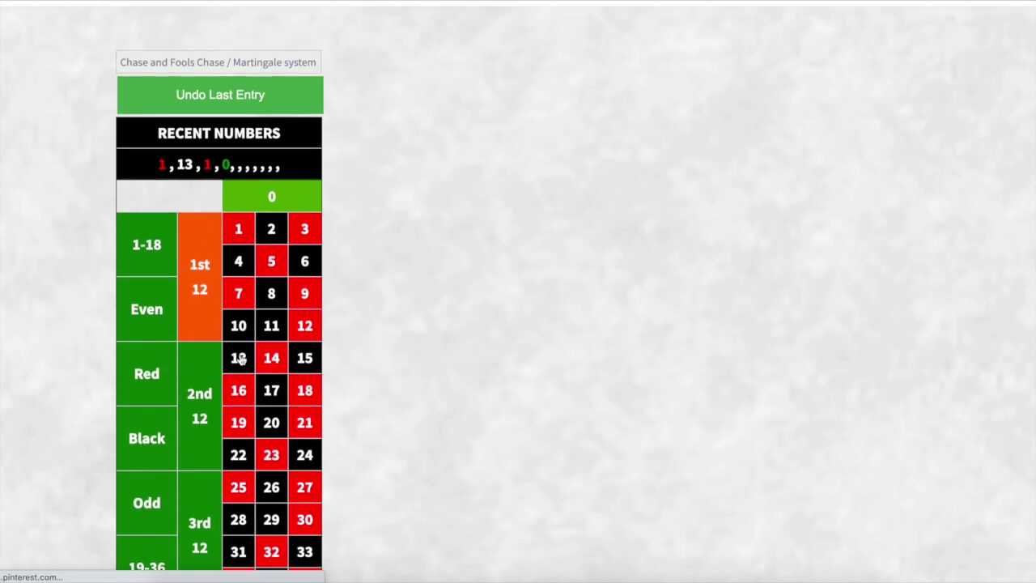
- Record spins of 13 and 16 on the roulette board
{"action": "left_click", "coordinate": [238, 358]}
{"action": "scroll", "coordinate": [267, 497], "scroll_direction": "down", "scroll_amount": 2}
{"action": "scroll", "coordinate": [240, 338], "scroll_direction": "up", "scroll_amount": 1}
{"action": "scroll", "coordinate": [248, 435], "scroll_direction": "up", "scroll_amount": 1}
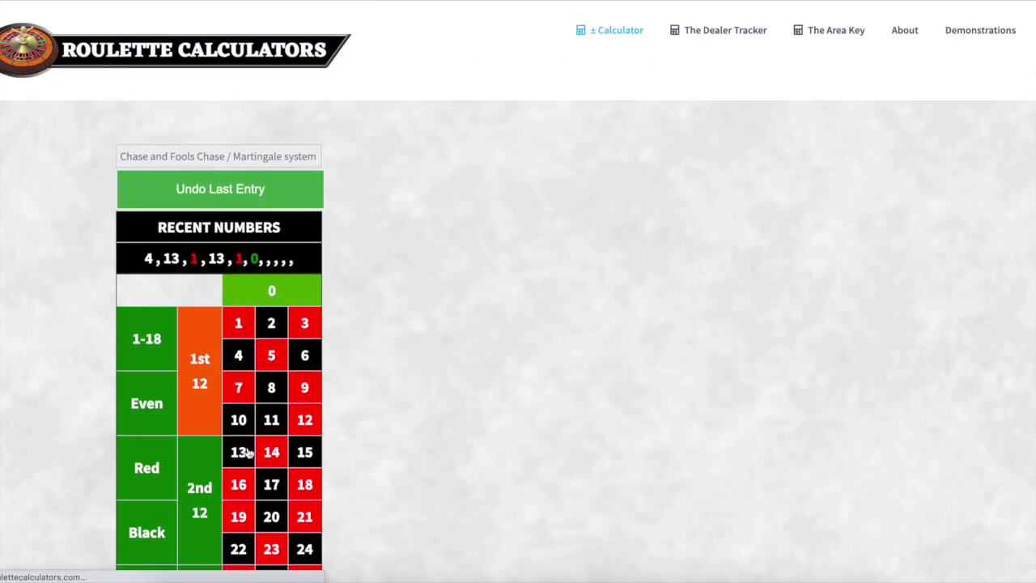
{"action": "left_click", "coordinate": [241, 489]}
{"action": "scroll", "coordinate": [241, 491], "scroll_direction": "down", "scroll_amount": 3}
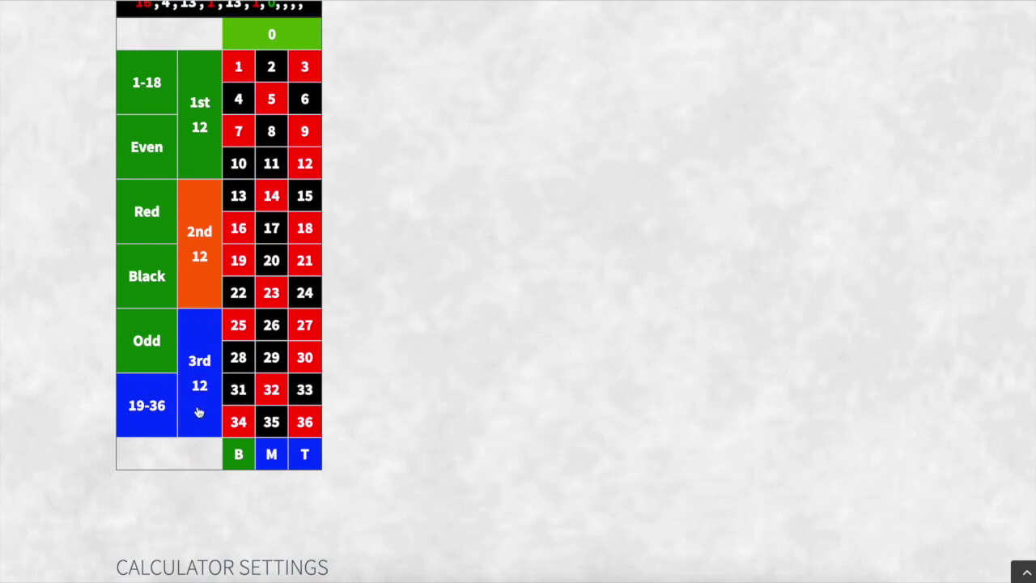
{"action": "scroll", "coordinate": [195, 425], "scroll_direction": "down", "scroll_amount": 1}
{"action": "scroll", "coordinate": [194, 373], "scroll_direction": "up", "scroll_amount": 1}
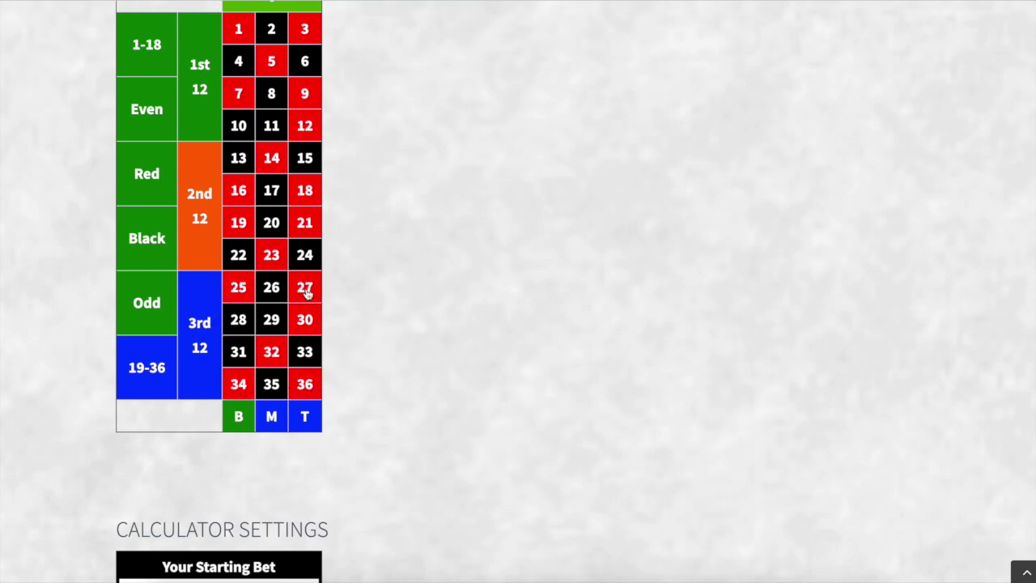
{"action": "scroll", "coordinate": [306, 344], "scroll_direction": "up", "scroll_amount": 1}
{"action": "scroll", "coordinate": [306, 344], "scroll_direction": "up", "scroll_amount": 2}
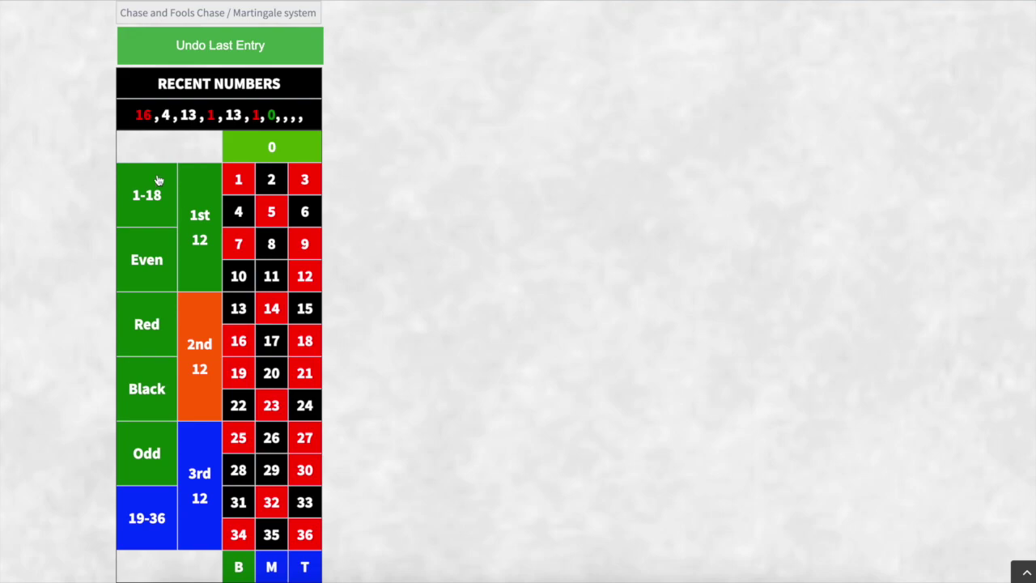
- Point out 16 in Recent Numbers, record a spin of 5, and review Dozens depth 10
{"action": "double_click", "coordinate": [144, 115]}
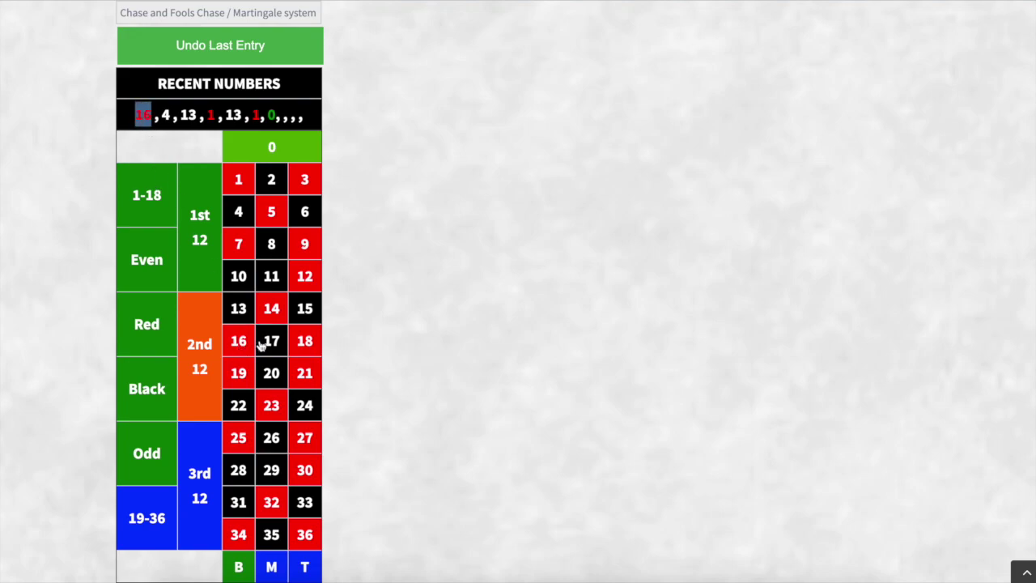
{"action": "left_click", "coordinate": [271, 213]}
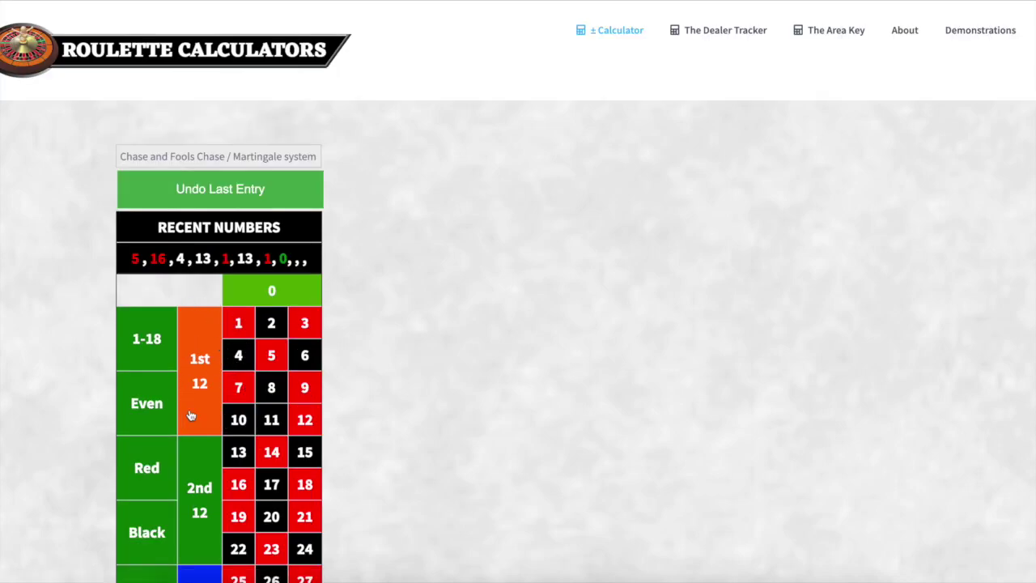
{"action": "scroll", "coordinate": [284, 379], "scroll_direction": "down", "scroll_amount": 1}
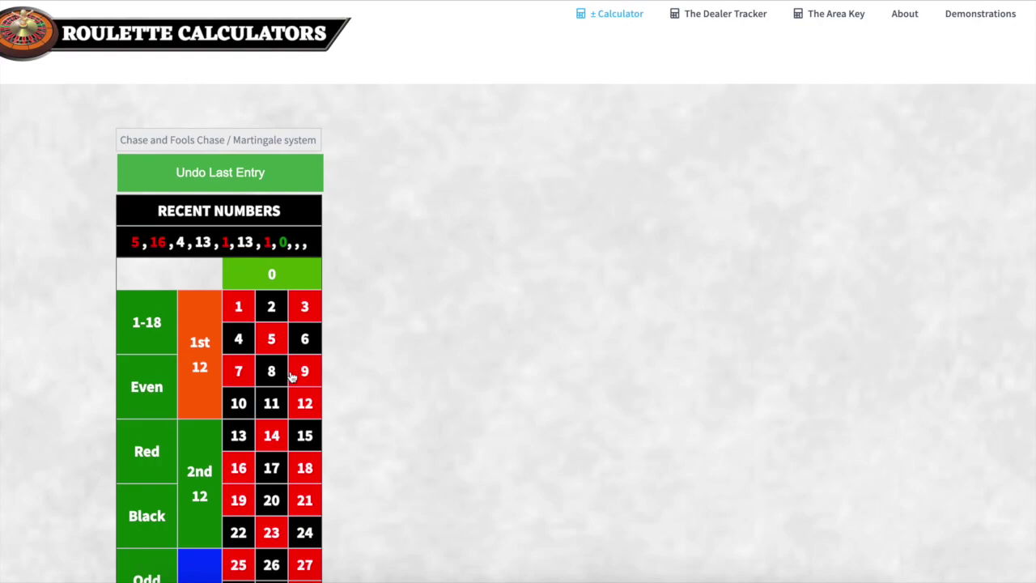
{"action": "scroll", "coordinate": [300, 341], "scroll_direction": "down", "scroll_amount": 2}
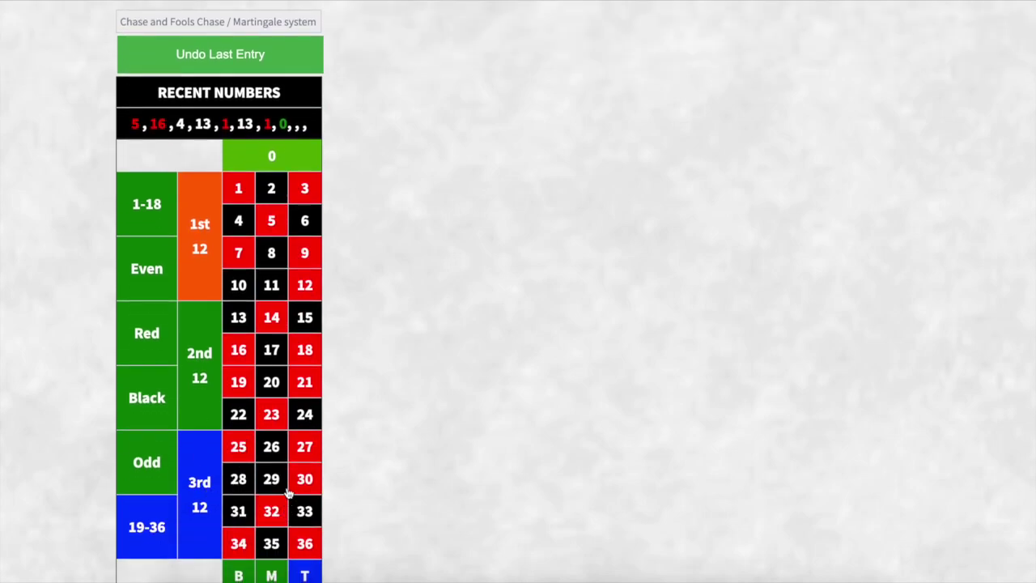
{"action": "scroll", "coordinate": [287, 491], "scroll_direction": "down", "scroll_amount": 1}
{"action": "scroll", "coordinate": [296, 490], "scroll_direction": "up", "scroll_amount": 2}
{"action": "scroll", "coordinate": [154, 490], "scroll_direction": "down", "scroll_amount": 1}
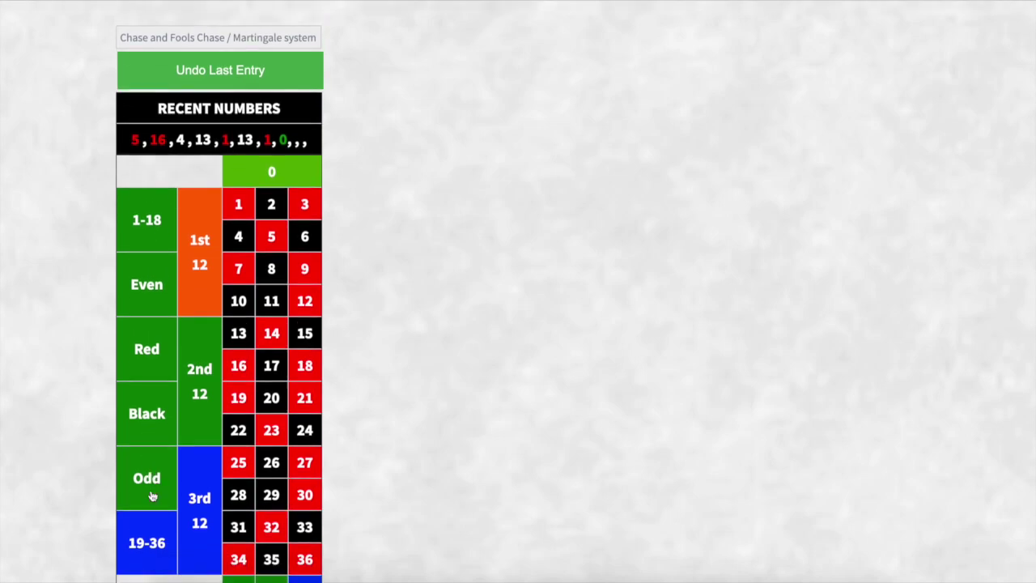
{"action": "scroll", "coordinate": [152, 495], "scroll_direction": "down", "scroll_amount": 2}
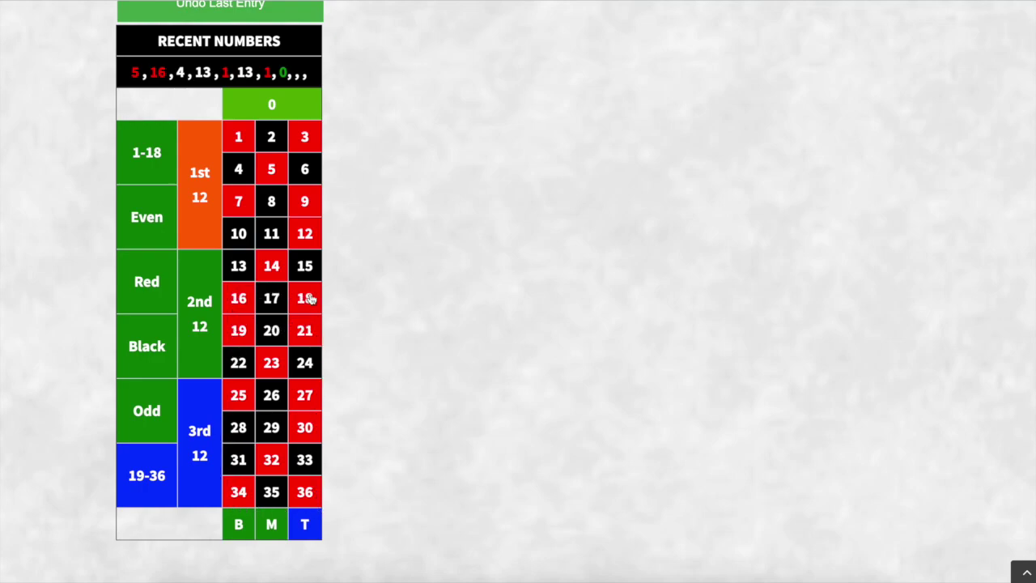
{"action": "scroll", "coordinate": [279, 467], "scroll_direction": "down", "scroll_amount": 8}
{"action": "scroll", "coordinate": [282, 468], "scroll_direction": "down", "scroll_amount": 5}
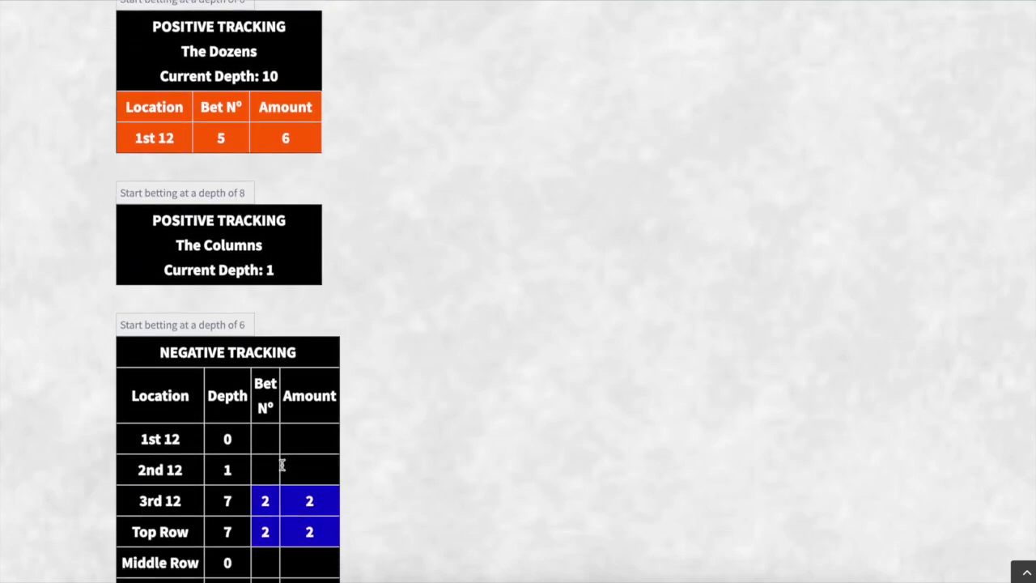
{"action": "scroll", "coordinate": [182, 482], "scroll_direction": "down", "scroll_amount": 1}
{"action": "double_click", "coordinate": [228, 454]}
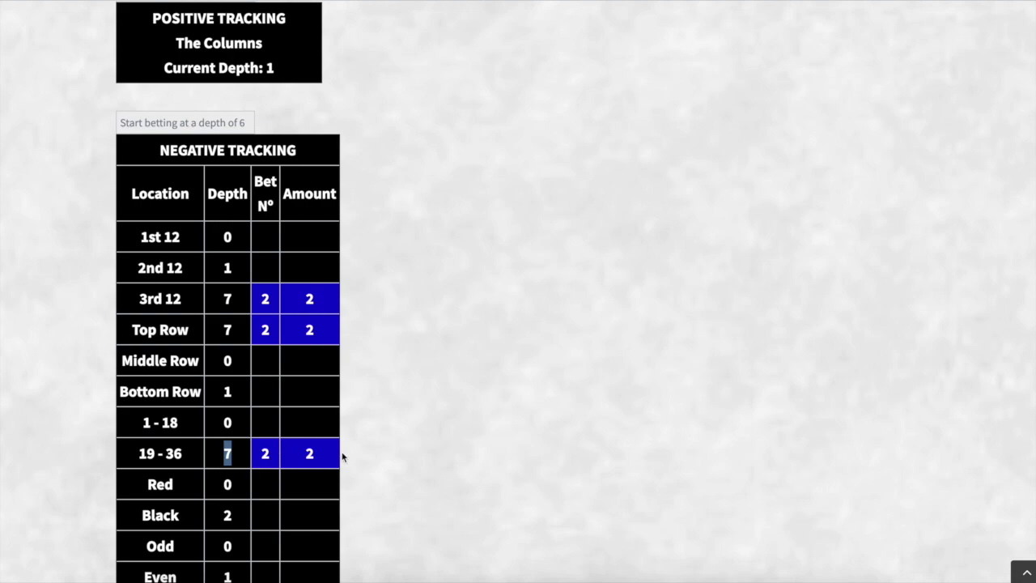
{"action": "left_click_drag", "start_coordinate": [304, 459], "coordinate": [317, 462]}
{"action": "scroll", "coordinate": [385, 438], "scroll_direction": "up", "scroll_amount": 2}
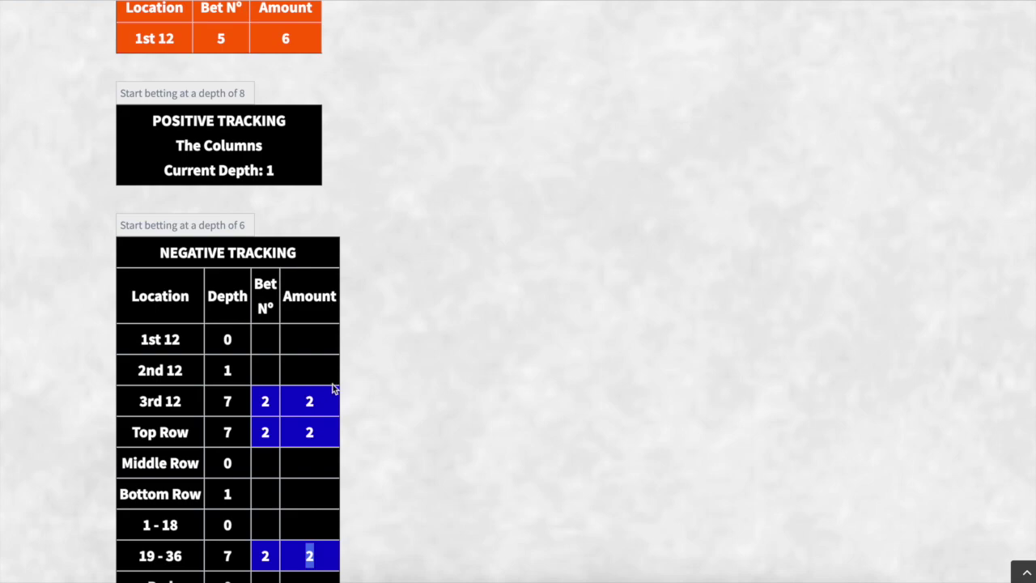
{"action": "scroll", "coordinate": [325, 387], "scroll_direction": "down", "scroll_amount": 1}
{"action": "scroll", "coordinate": [325, 386], "scroll_direction": "up", "scroll_amount": 8}
{"action": "scroll", "coordinate": [325, 392], "scroll_direction": "up", "scroll_amount": 5}
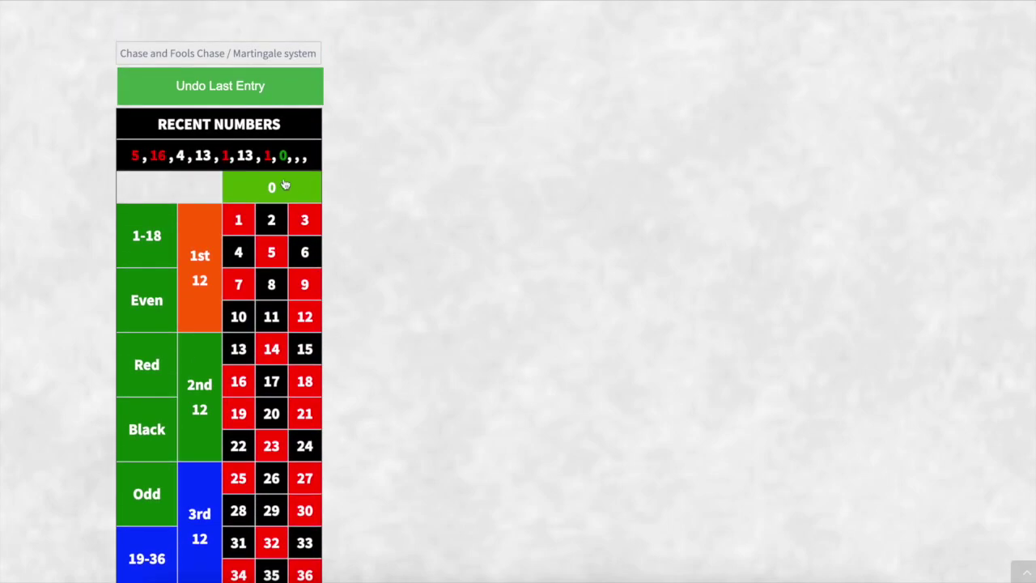
{"action": "scroll", "coordinate": [256, 416], "scroll_direction": "down", "scroll_amount": 1}
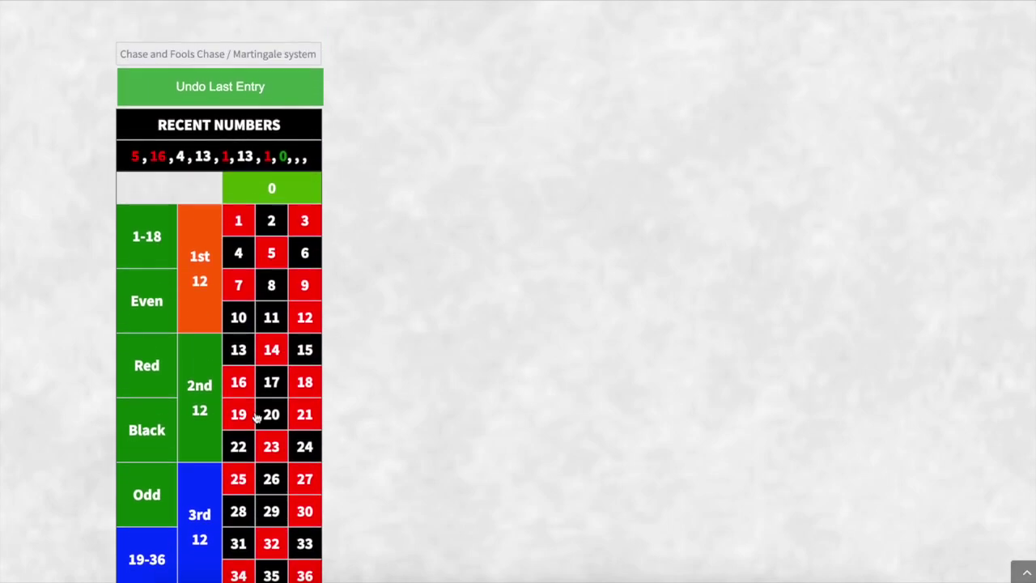
{"action": "scroll", "coordinate": [182, 518], "scroll_direction": "up", "scroll_amount": 1}
- Reset the recorded spins back to 0 and select the Recommended - Chase system
{"action": "scroll", "coordinate": [250, 441], "scroll_direction": "up", "scroll_amount": 3}
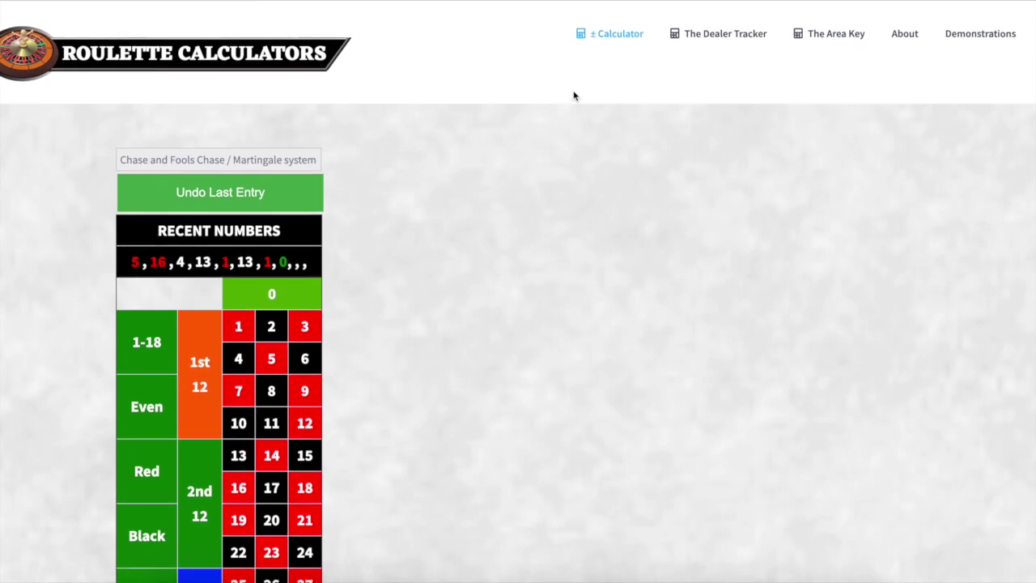
{"action": "left_click", "coordinate": [210, 283]}
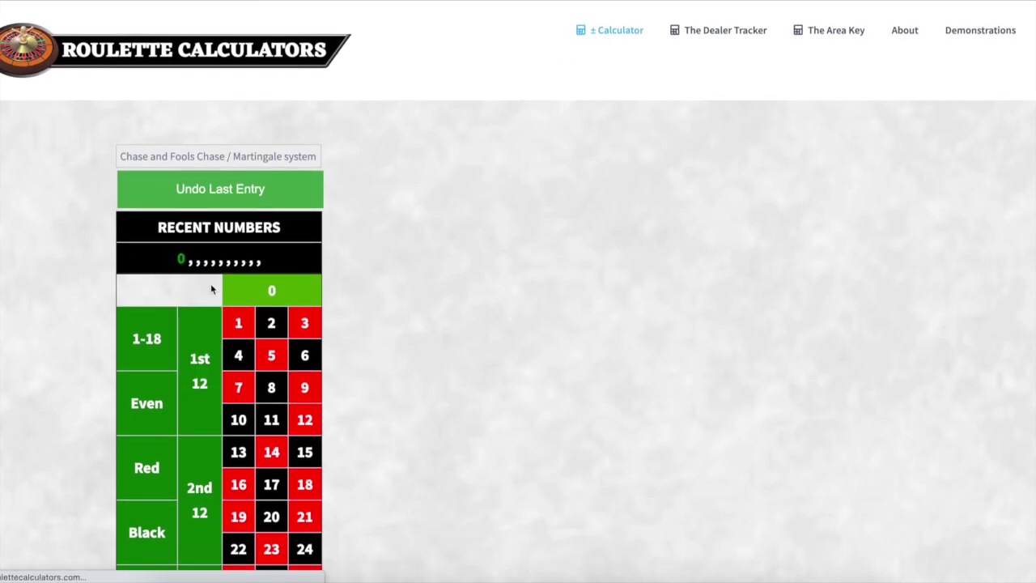
{"action": "left_click", "coordinate": [252, 157]}
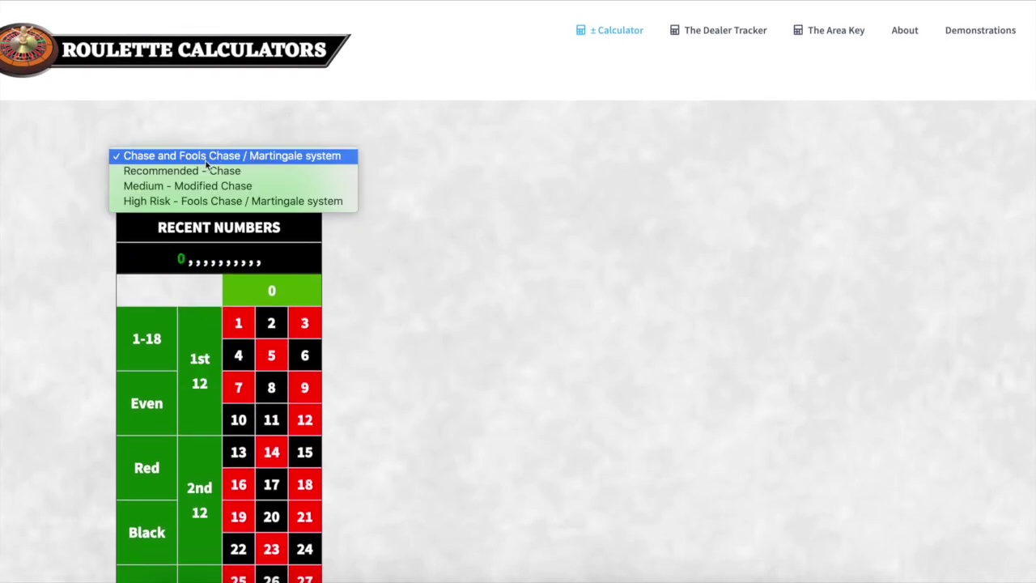
{"action": "left_click", "coordinate": [184, 171]}
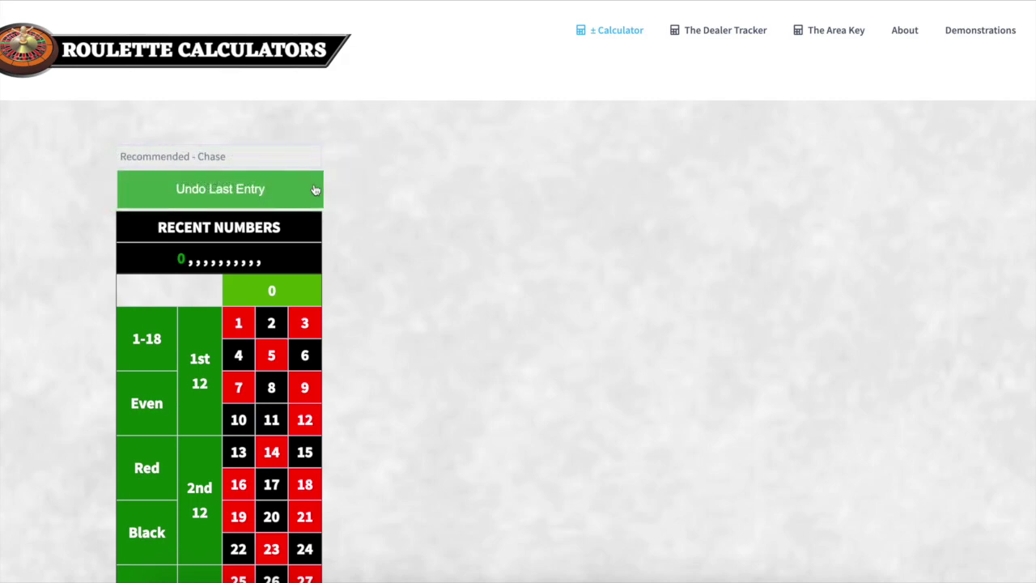
{"action": "left_click", "coordinate": [254, 160]}
{"action": "left_click", "coordinate": [446, 210]}
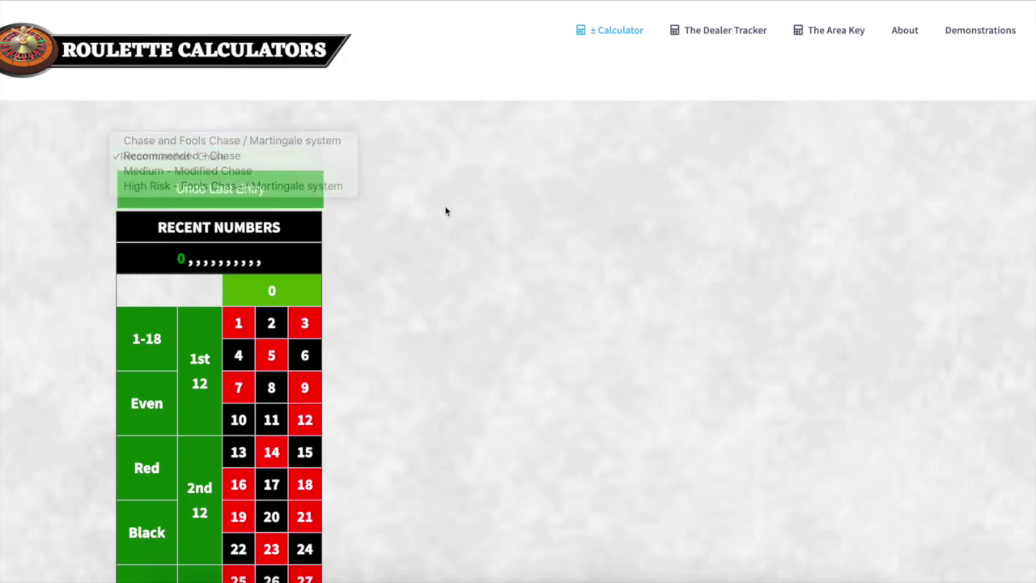
{"action": "scroll", "coordinate": [247, 344], "scroll_direction": "down", "scroll_amount": 3}
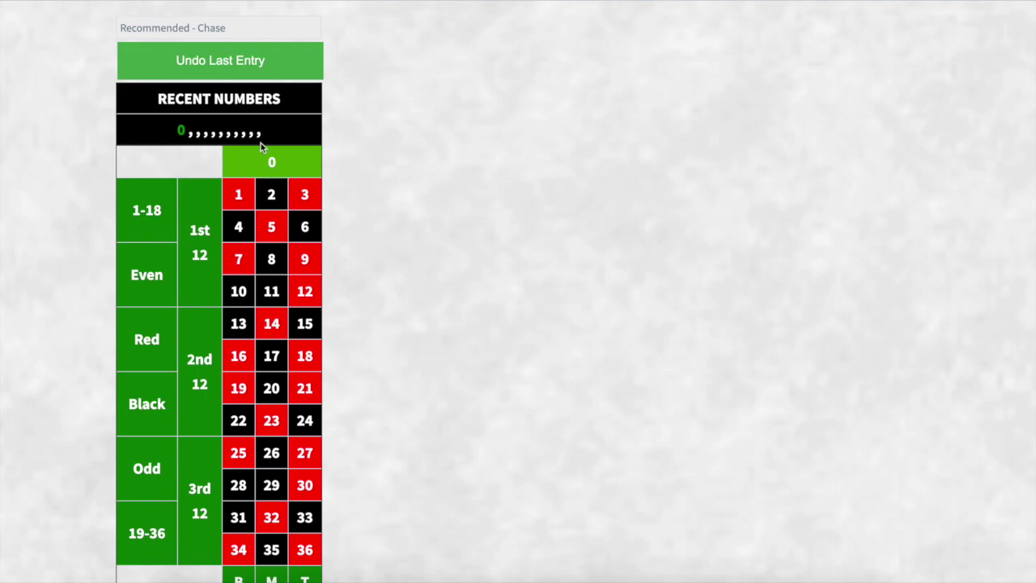
{"action": "scroll", "coordinate": [331, 245], "scroll_direction": "up", "scroll_amount": 2}
{"action": "scroll", "coordinate": [238, 169], "scroll_direction": "down", "scroll_amount": 2}
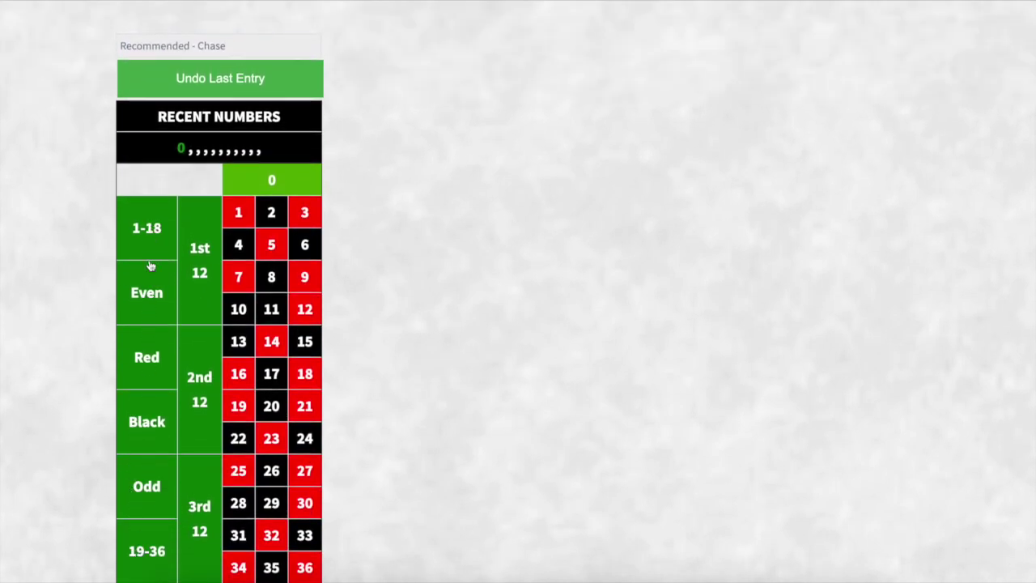
{"action": "scroll", "coordinate": [147, 312], "scroll_direction": "up", "scroll_amount": 2}
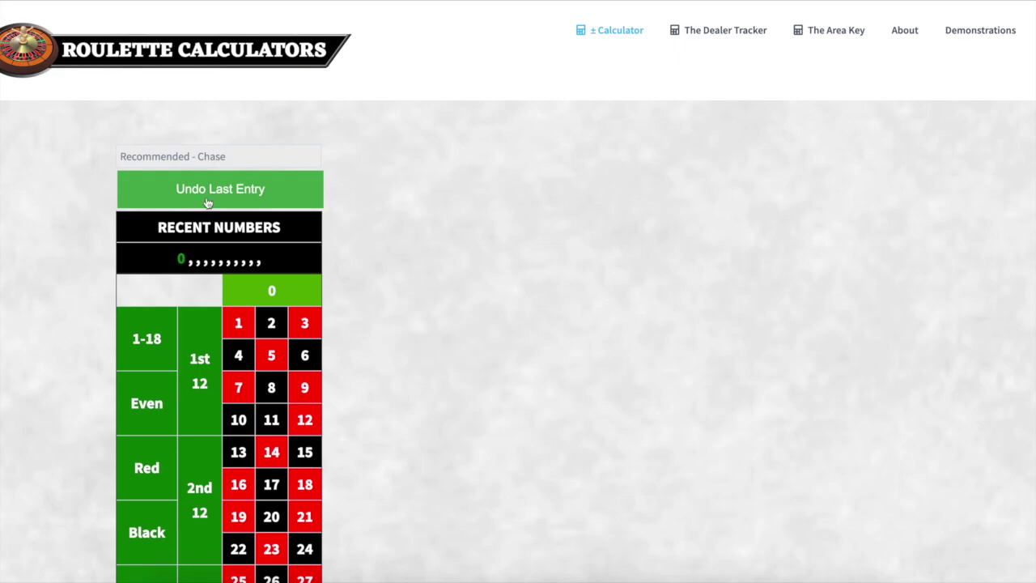
{"action": "scroll", "coordinate": [329, 353], "scroll_direction": "down", "scroll_amount": 2}
{"action": "scroll", "coordinate": [328, 354], "scroll_direction": "up", "scroll_amount": 2}
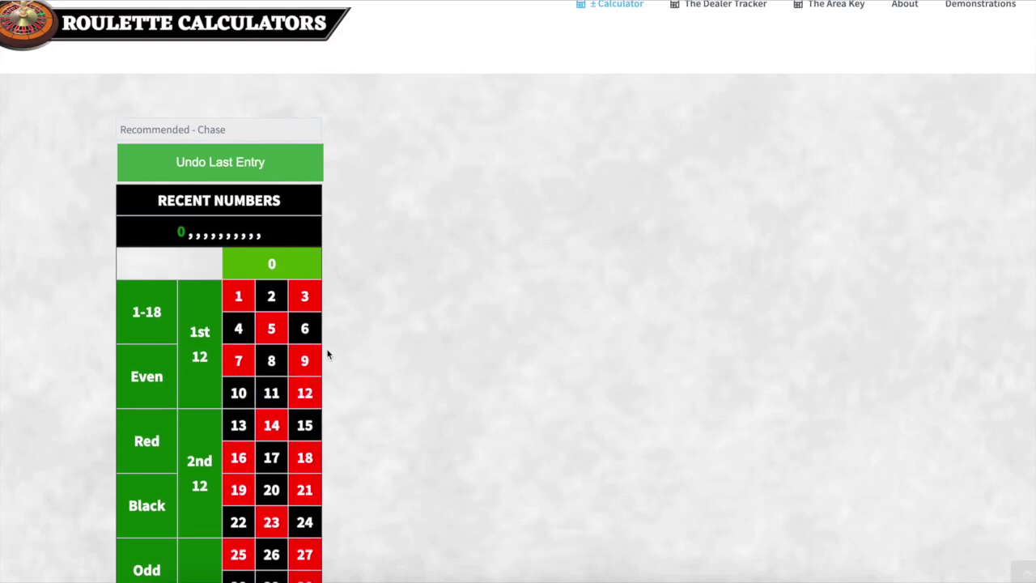
{"action": "scroll", "coordinate": [270, 374], "scroll_direction": "down", "scroll_amount": 1}
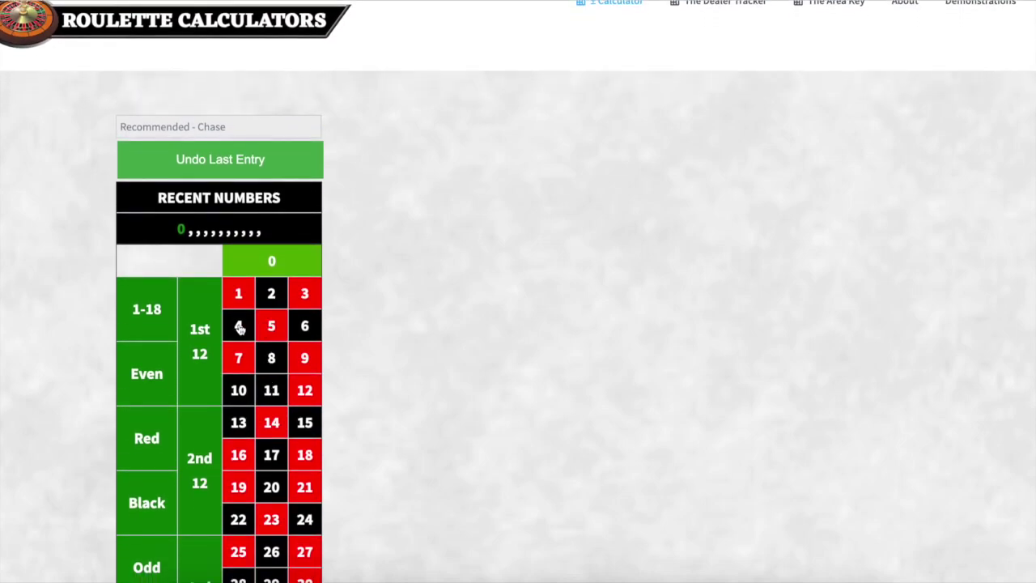
- Enter alternating spins 4, 13, 4, 13, 4, 13 so the 2nd 12 dozen gets flagged
{"action": "scroll", "coordinate": [243, 430], "scroll_direction": "up", "scroll_amount": 1}
{"action": "left_click", "coordinate": [243, 453]}
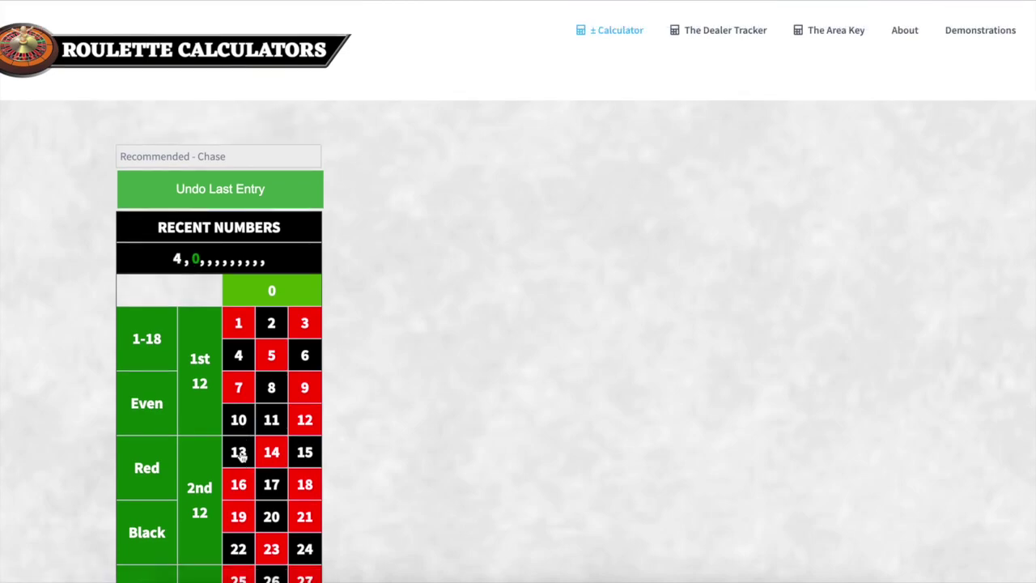
{"action": "left_click", "coordinate": [240, 364]}
{"action": "left_click", "coordinate": [240, 453]}
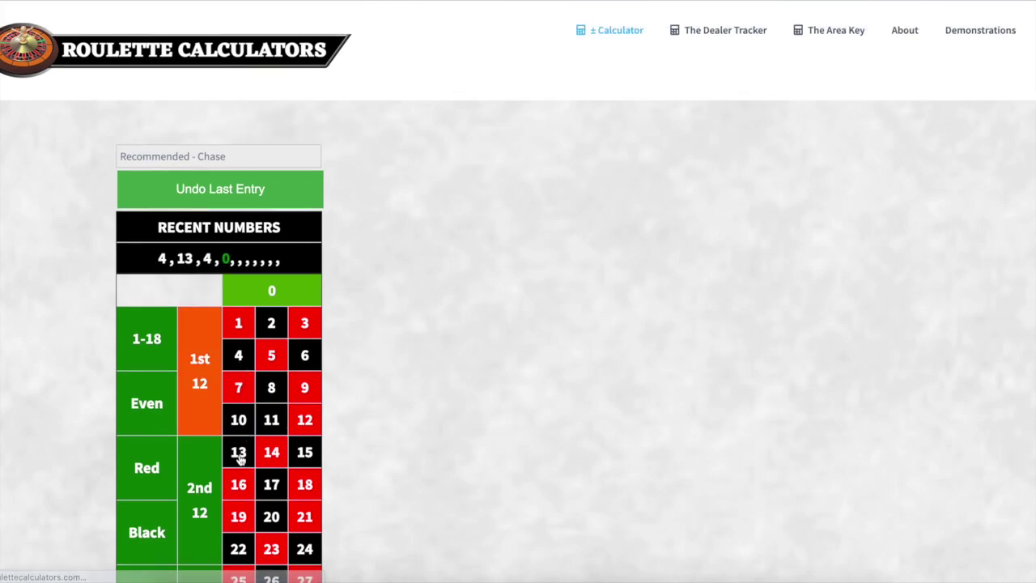
{"action": "left_click", "coordinate": [241, 365]}
{"action": "left_click", "coordinate": [240, 359]}
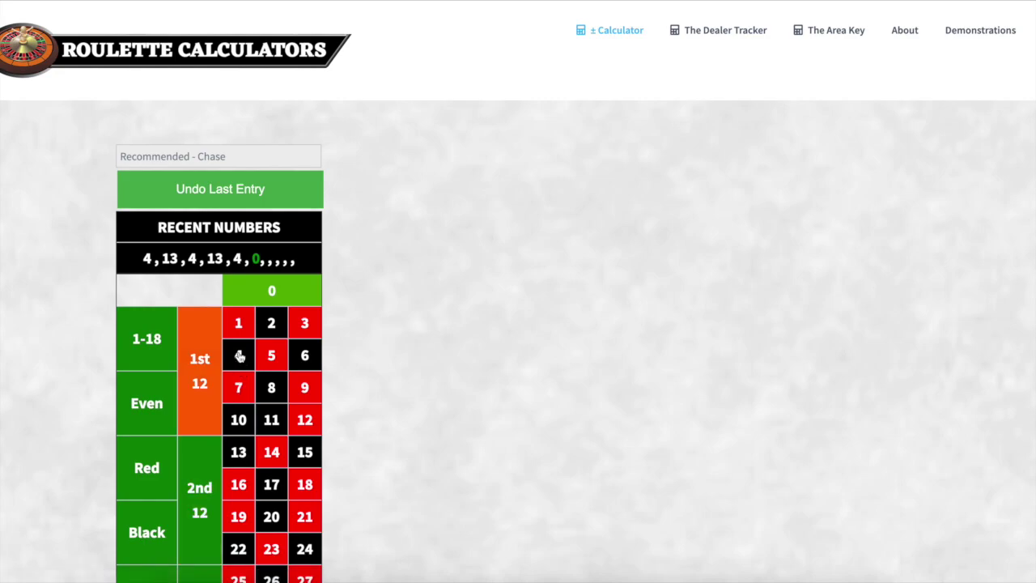
{"action": "left_click", "coordinate": [241, 453]}
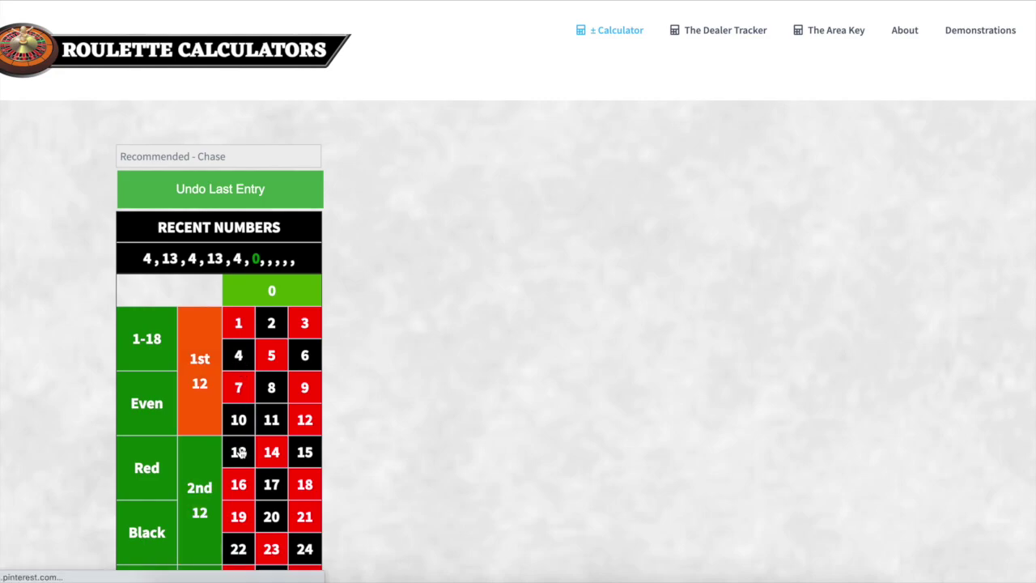
{"action": "left_click", "coordinate": [243, 366]}
{"action": "scroll", "coordinate": [243, 435], "scroll_direction": "down", "scroll_amount": 3}
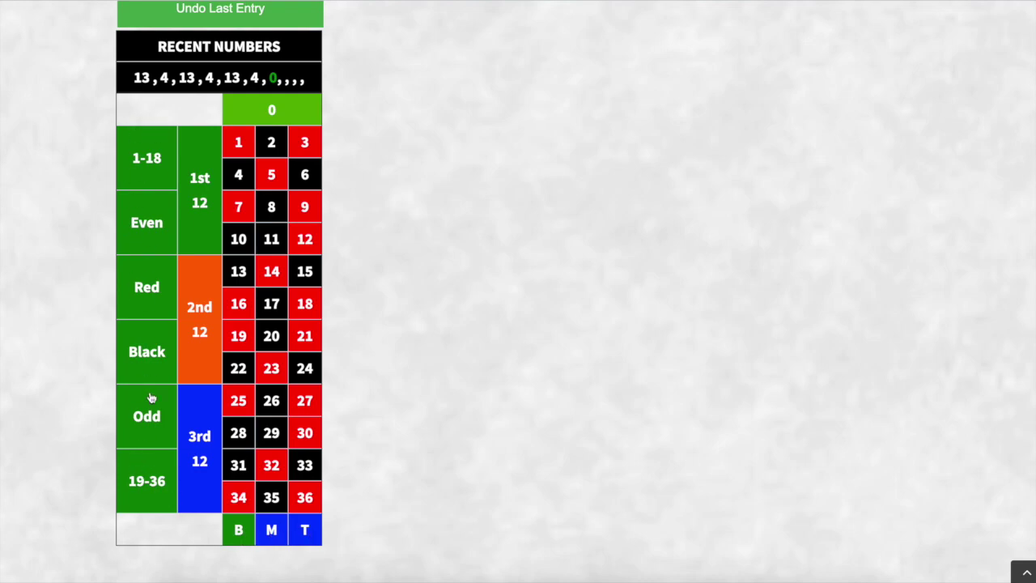
{"action": "scroll", "coordinate": [150, 397], "scroll_direction": "up", "scroll_amount": 3}
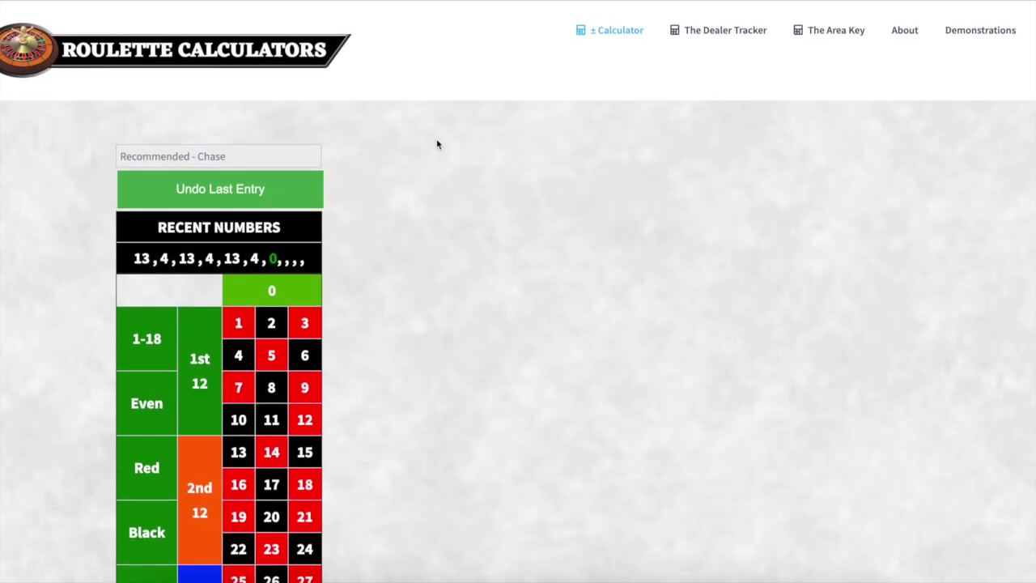
- Reset the calculator and select the Medium - Modified Chase system
{"action": "left_click", "coordinate": [618, 32]}
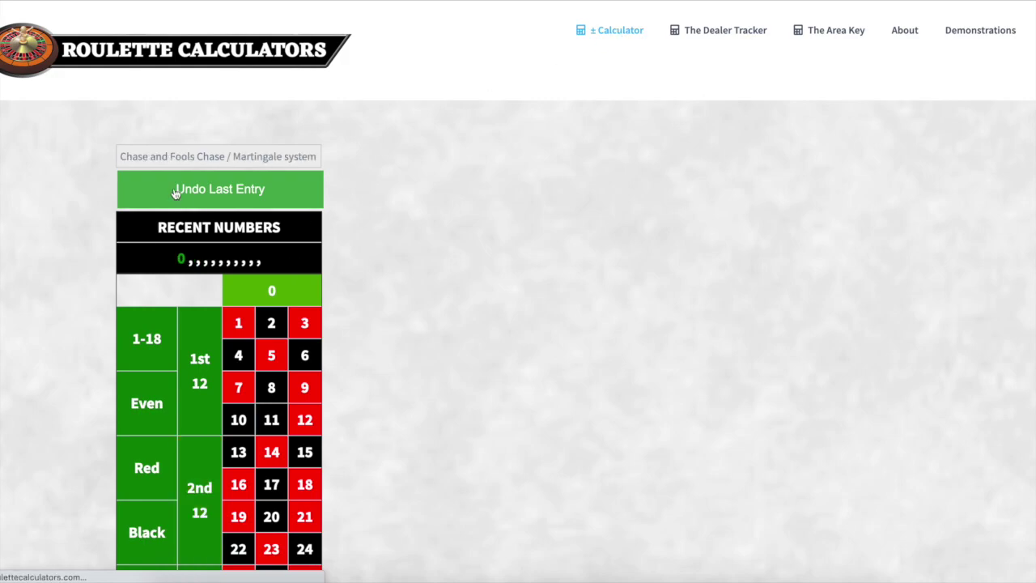
{"action": "left_click", "coordinate": [219, 156]}
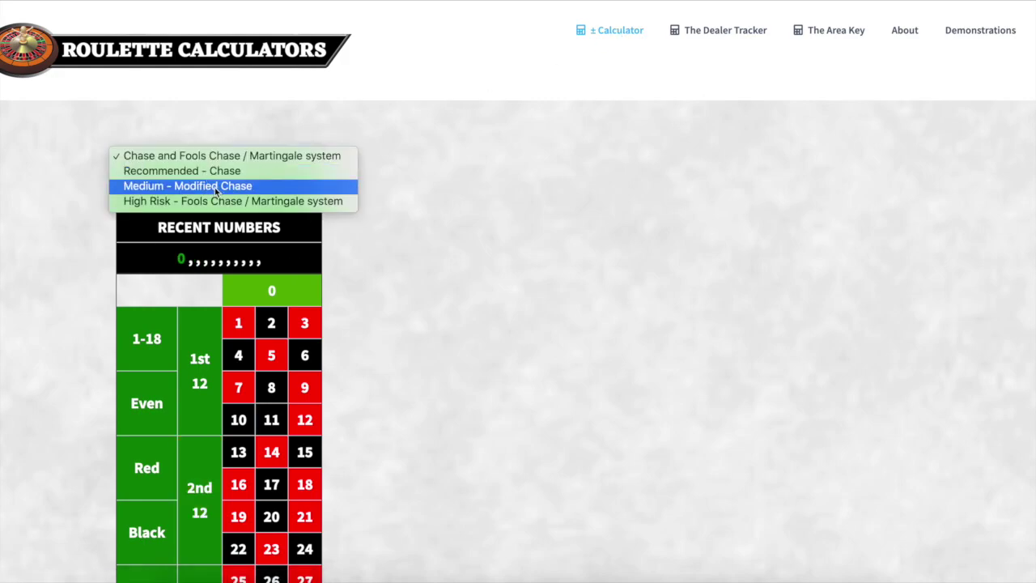
{"action": "left_click", "coordinate": [214, 187]}
{"action": "scroll", "coordinate": [275, 259], "scroll_direction": "down", "scroll_amount": 1}
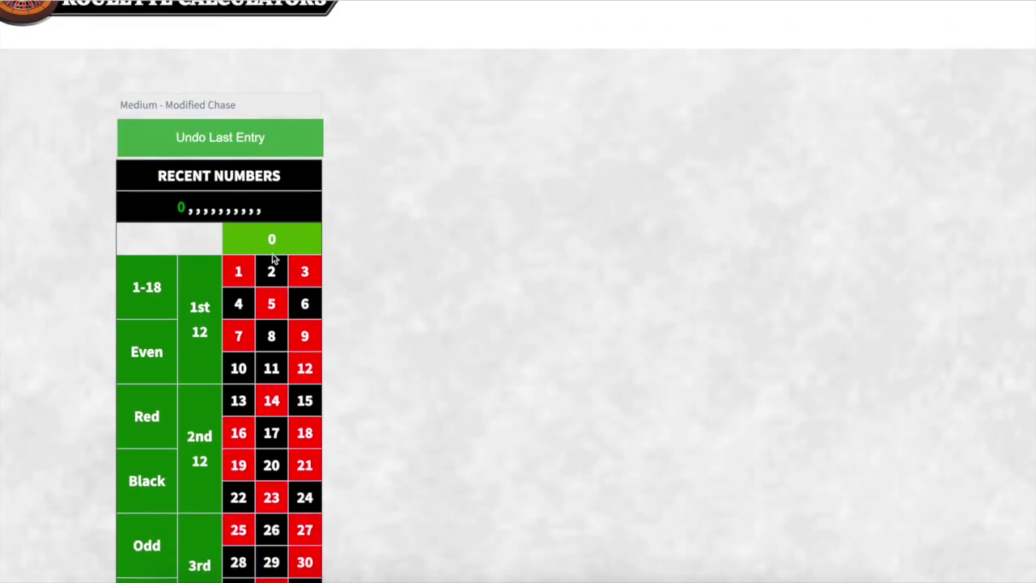
- Record spins 4, 13, 4 and 13 on the roulette grid
{"action": "left_click", "coordinate": [234, 306]}
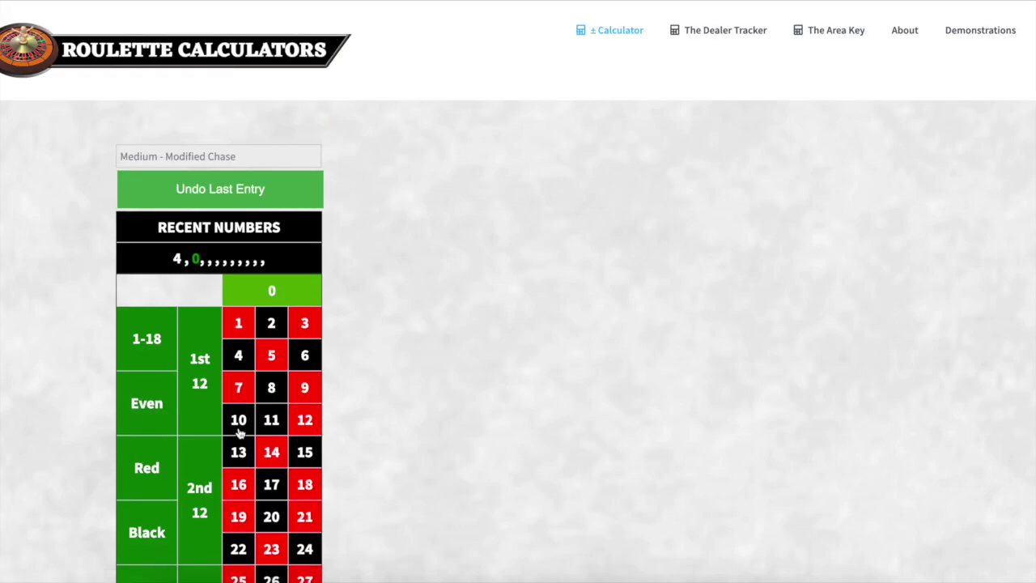
{"action": "left_click", "coordinate": [239, 450]}
{"action": "left_click", "coordinate": [240, 360]}
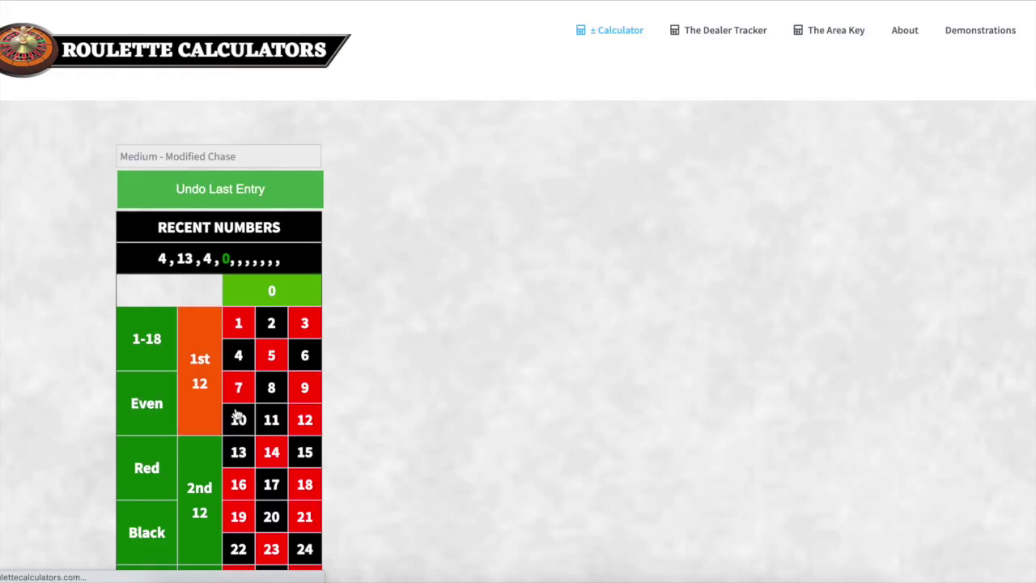
{"action": "left_click", "coordinate": [238, 454]}
{"action": "scroll", "coordinate": [325, 474], "scroll_direction": "down", "scroll_amount": 9}
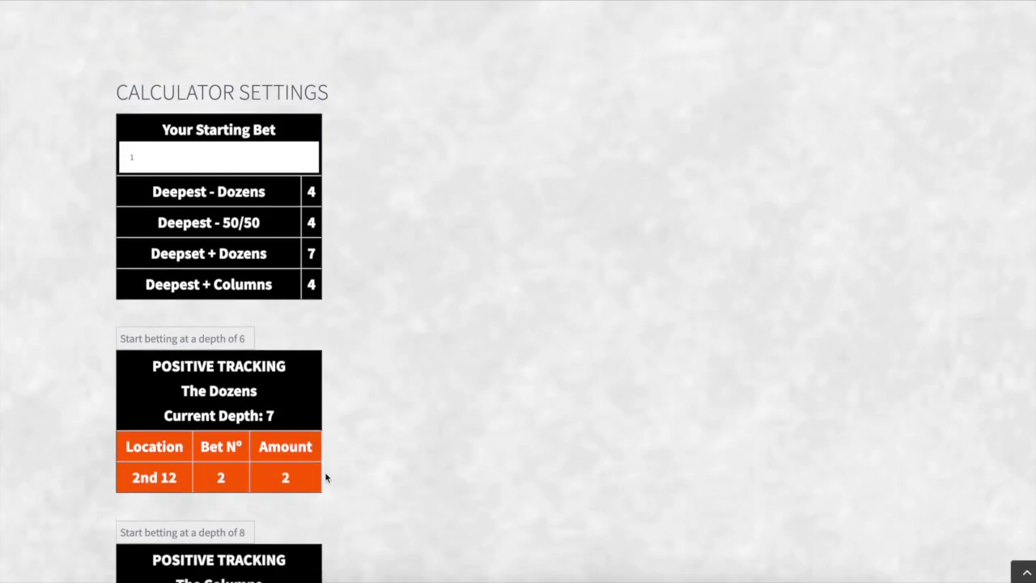
- Scroll between the roulette grid and the Dozens tracking section to review the current bet
{"action": "scroll", "coordinate": [325, 477], "scroll_direction": "down", "scroll_amount": 3}
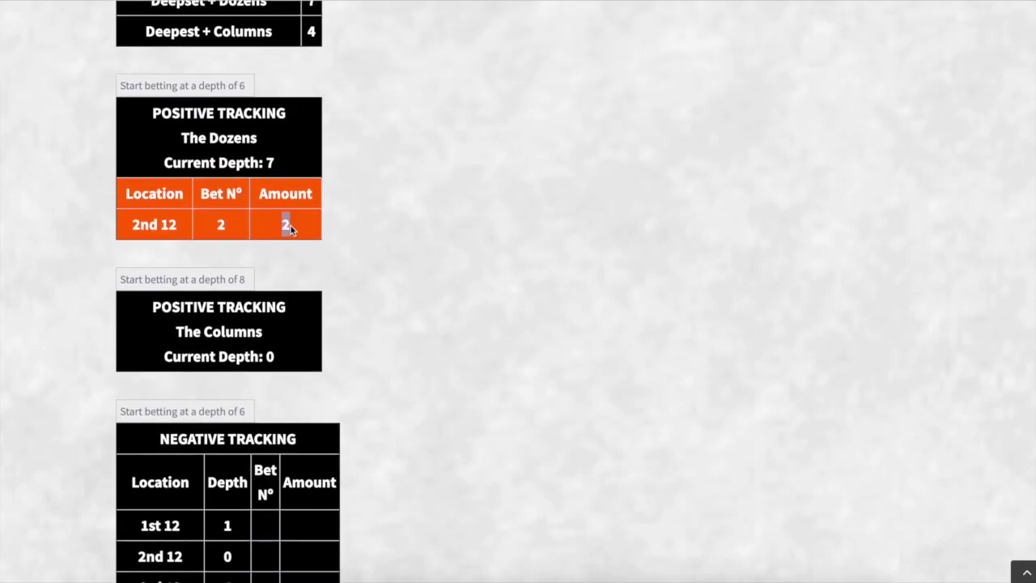
{"action": "scroll", "coordinate": [413, 234], "scroll_direction": "up", "scroll_amount": 1}
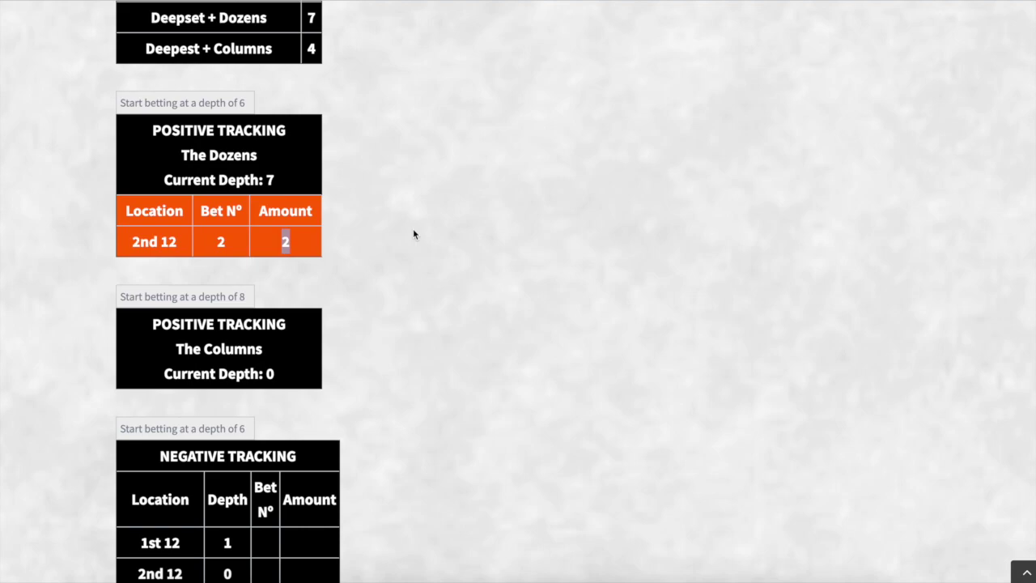
{"action": "scroll", "coordinate": [413, 234], "scroll_direction": "up", "scroll_amount": 3}
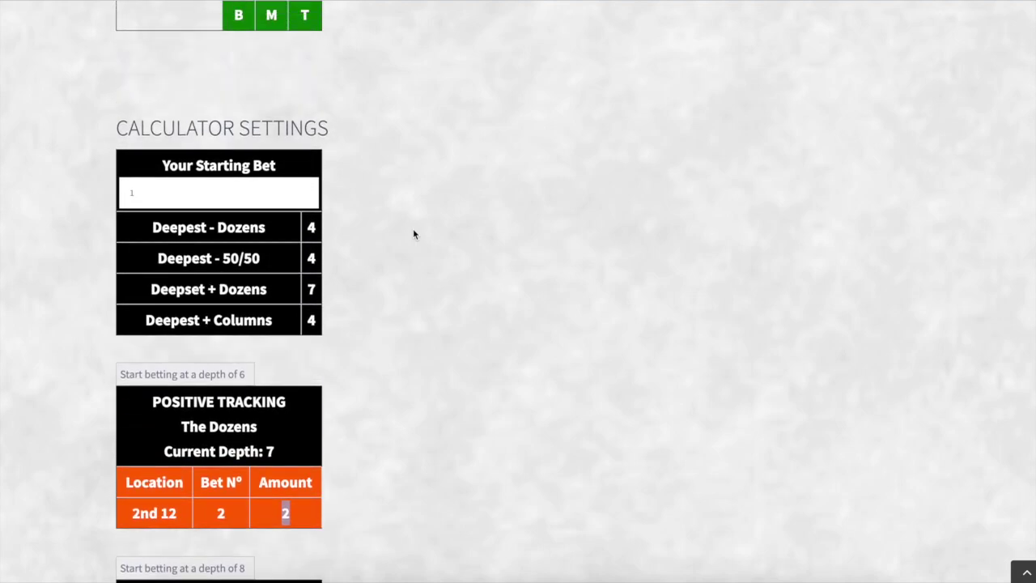
{"action": "scroll", "coordinate": [413, 234], "scroll_direction": "up", "scroll_amount": 4}
{"action": "scroll", "coordinate": [413, 234], "scroll_direction": "down", "scroll_amount": 1}
{"action": "scroll", "coordinate": [413, 234], "scroll_direction": "up", "scroll_amount": 3}
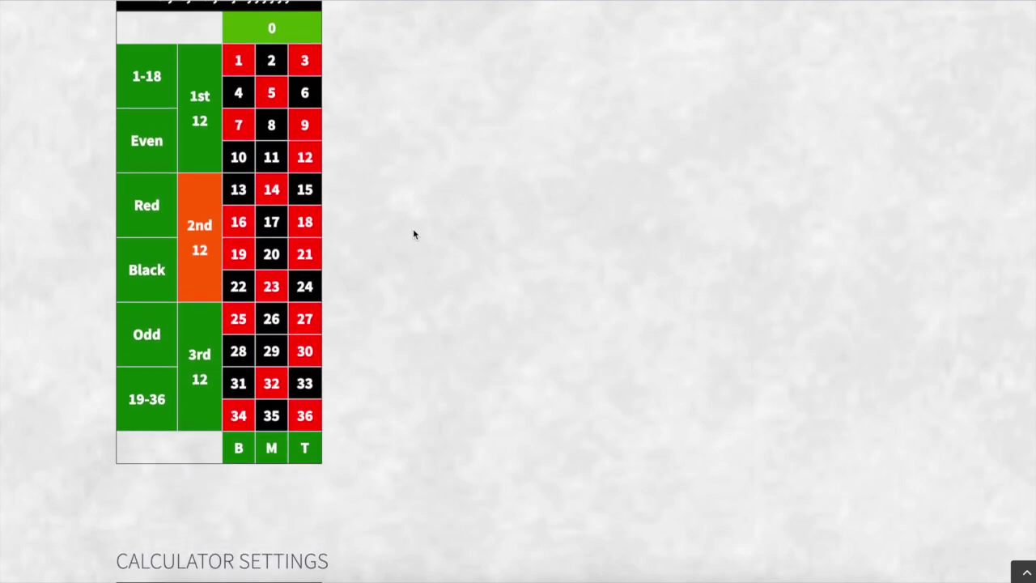
{"action": "scroll", "coordinate": [413, 234], "scroll_direction": "up", "scroll_amount": 2}
{"action": "scroll", "coordinate": [413, 234], "scroll_direction": "down", "scroll_amount": 1}
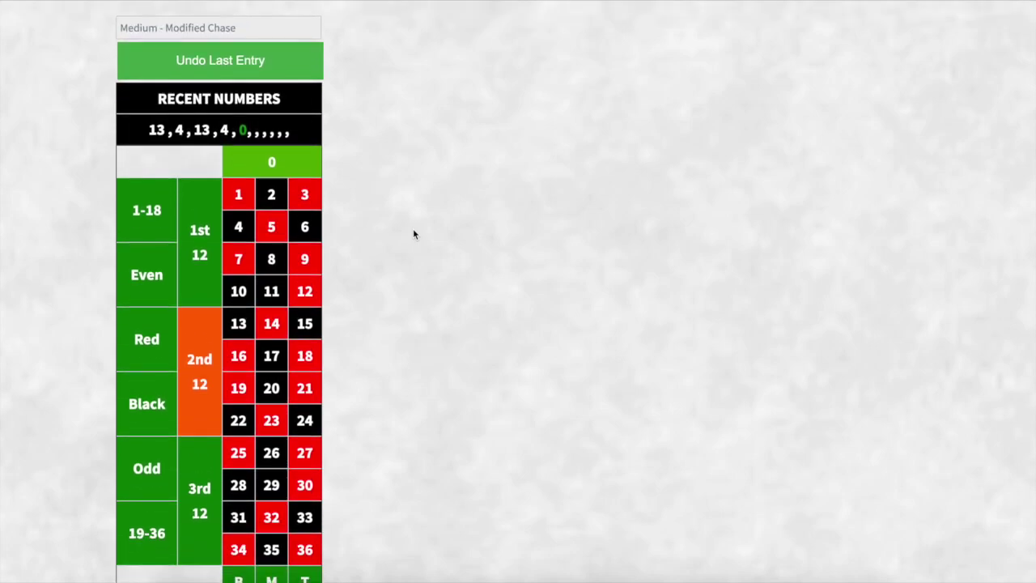
{"action": "scroll", "coordinate": [413, 234], "scroll_direction": "down", "scroll_amount": 1}
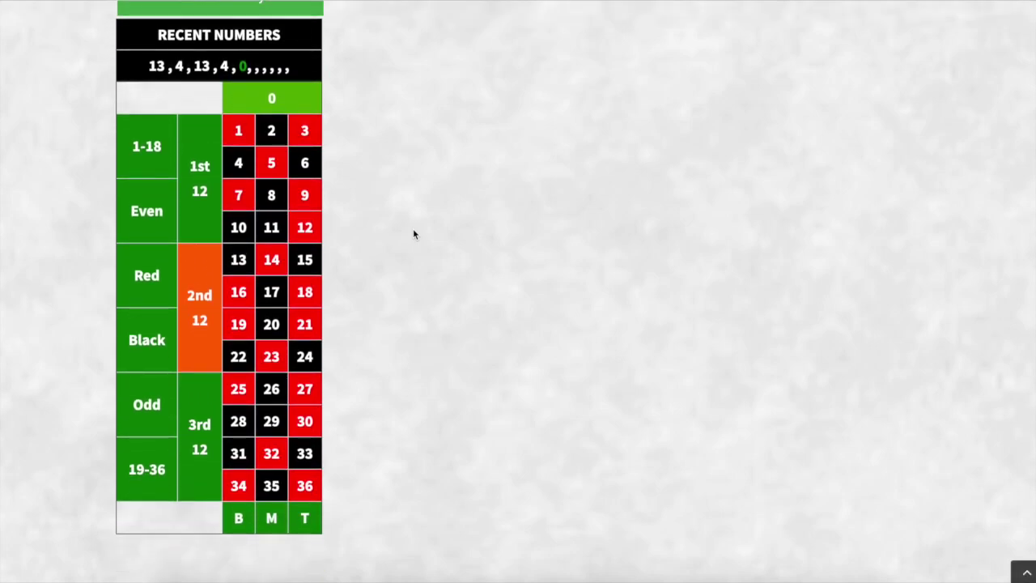
{"action": "scroll", "coordinate": [310, 261], "scroll_direction": "down", "scroll_amount": 2}
{"action": "scroll", "coordinate": [311, 260], "scroll_direction": "up", "scroll_amount": 1}
{"action": "scroll", "coordinate": [310, 262], "scroll_direction": "up", "scroll_amount": 2}
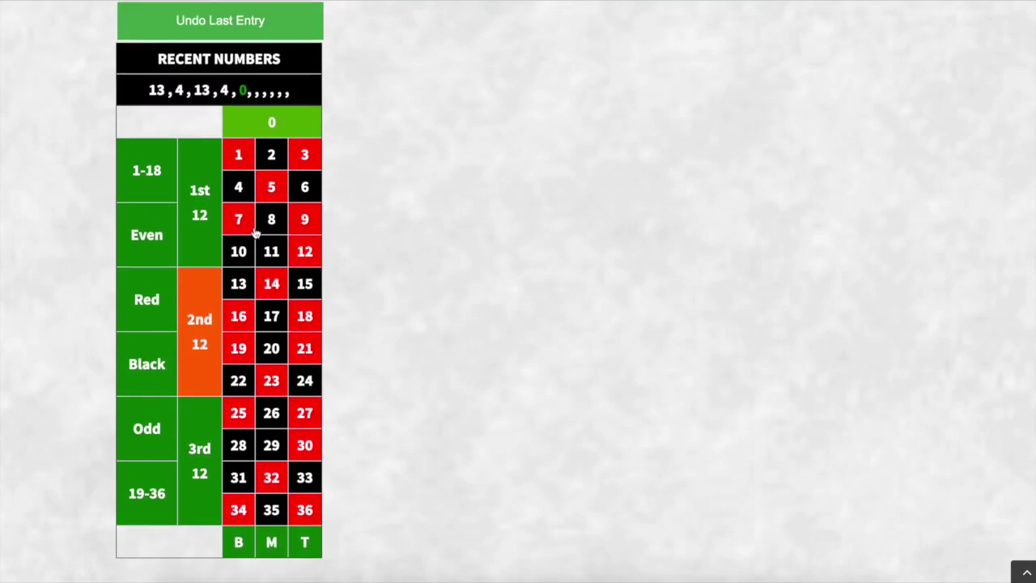
{"action": "scroll", "coordinate": [263, 293], "scroll_direction": "down", "scroll_amount": 1}
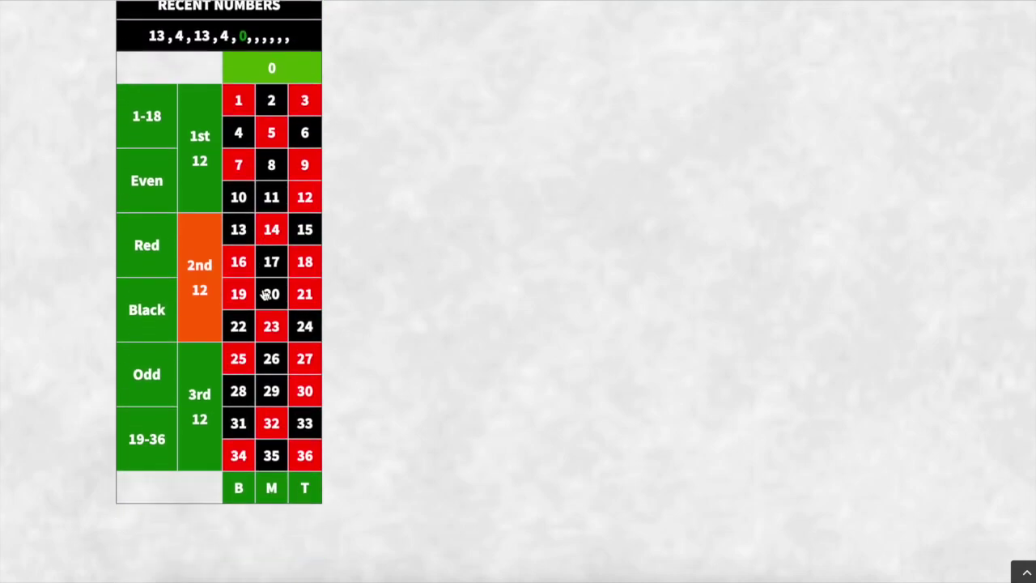
{"action": "scroll", "coordinate": [267, 294], "scroll_direction": "up", "scroll_amount": 2}
{"action": "scroll", "coordinate": [289, 395], "scroll_direction": "down", "scroll_amount": 10}
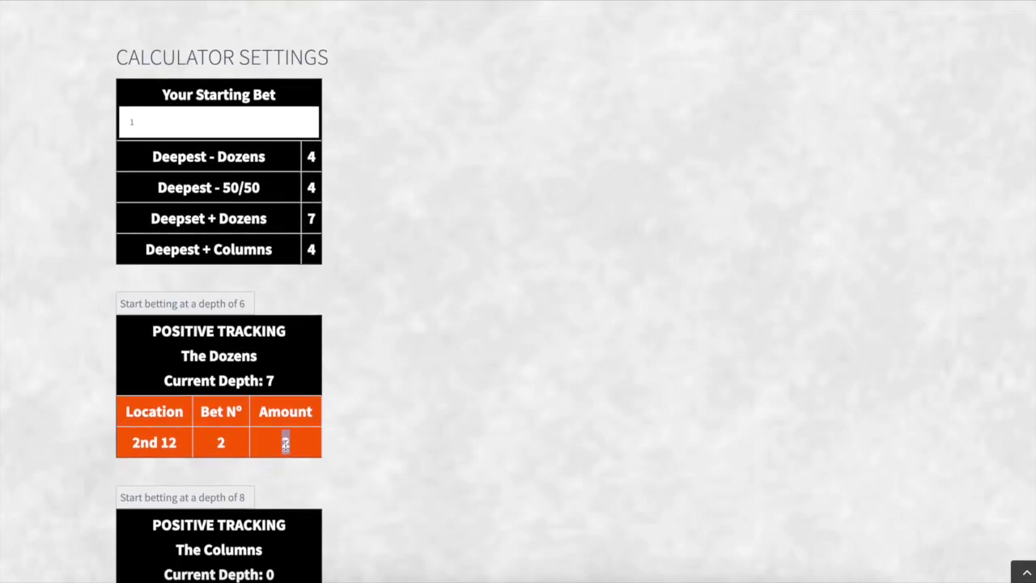
{"action": "scroll", "coordinate": [338, 405], "scroll_direction": "up", "scroll_amount": 5}
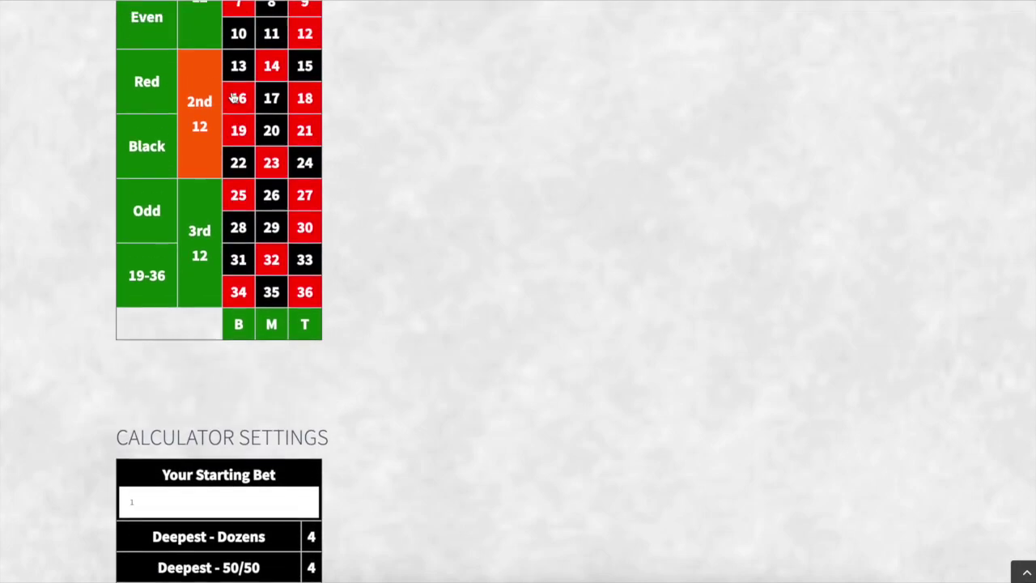
{"action": "scroll", "coordinate": [373, 296], "scroll_direction": "up", "scroll_amount": 5}
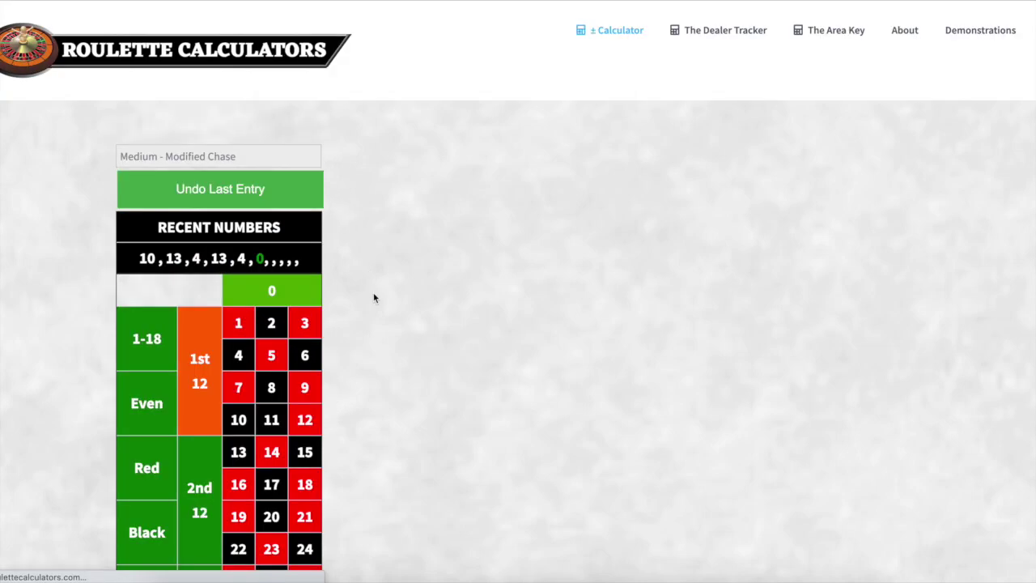
- Record a spin of 13 and check the Positive Tracking Dozens amount
{"action": "scroll", "coordinate": [373, 296], "scroll_direction": "down", "scroll_amount": 9}
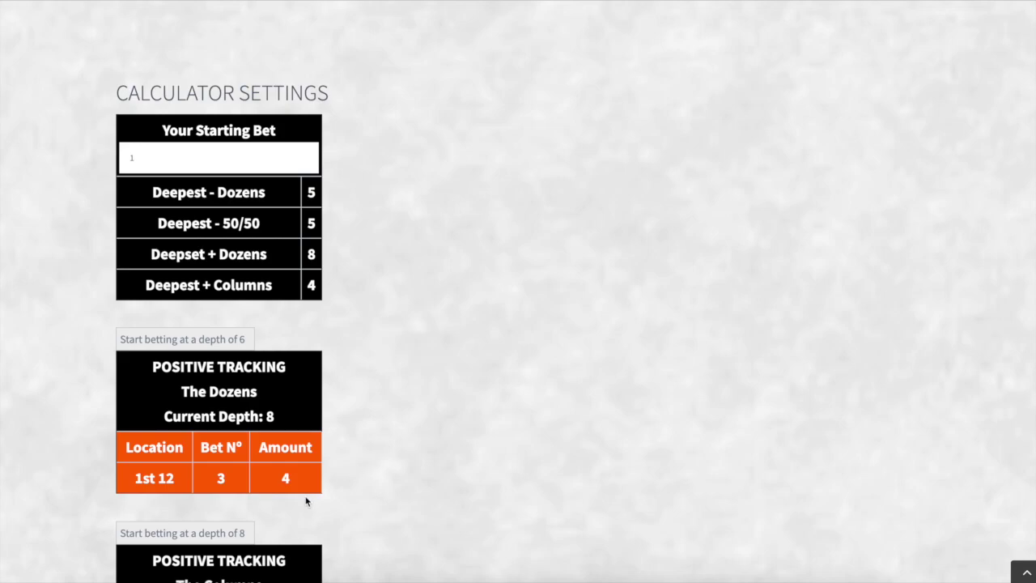
{"action": "scroll", "coordinate": [361, 433], "scroll_direction": "up", "scroll_amount": 5}
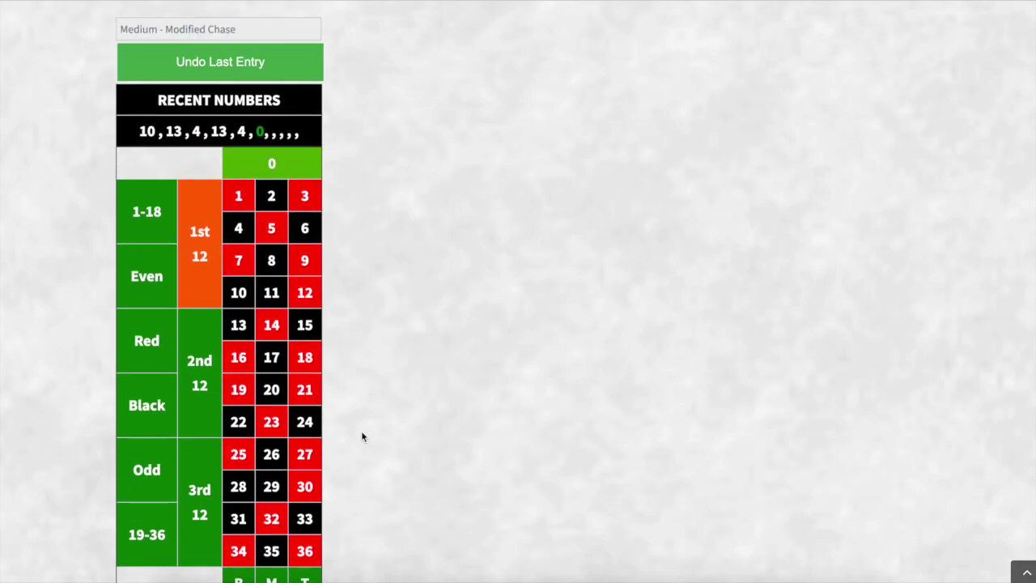
{"action": "left_click", "coordinate": [244, 324]}
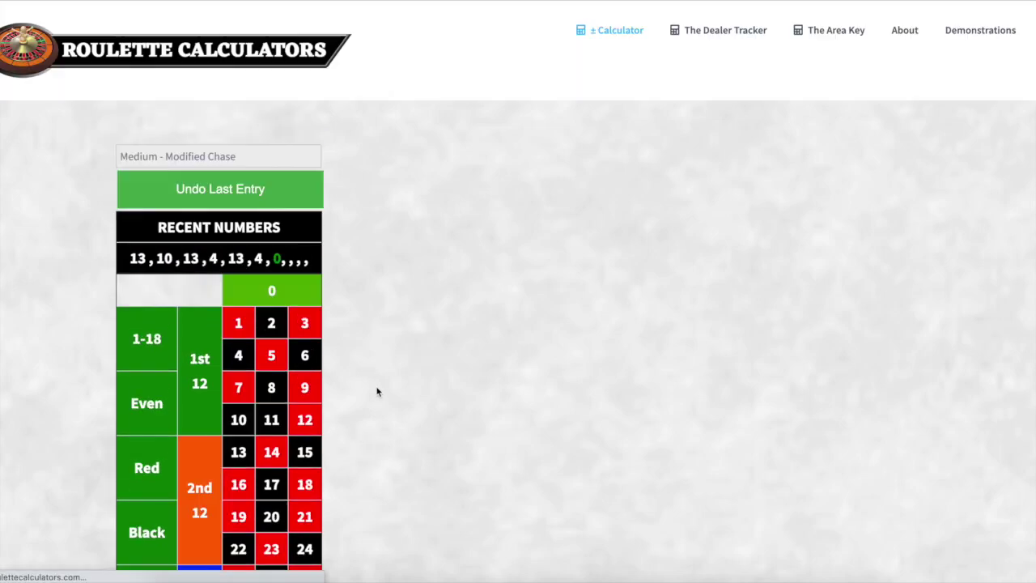
{"action": "scroll", "coordinate": [377, 392], "scroll_direction": "down", "scroll_amount": 7}
{"action": "scroll", "coordinate": [377, 393], "scroll_direction": "down", "scroll_amount": 2}
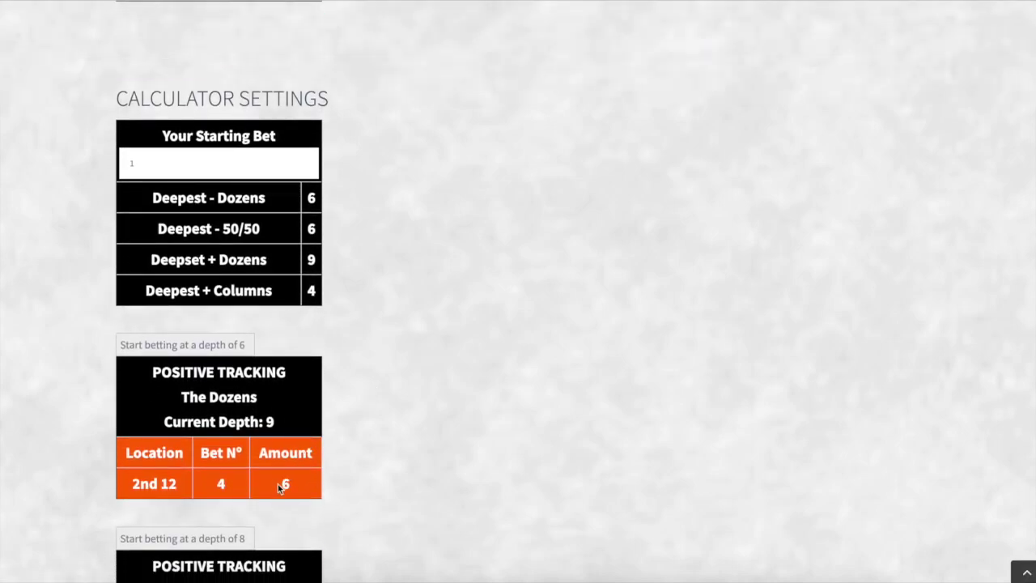
{"action": "scroll", "coordinate": [385, 459], "scroll_direction": "up", "scroll_amount": 8}
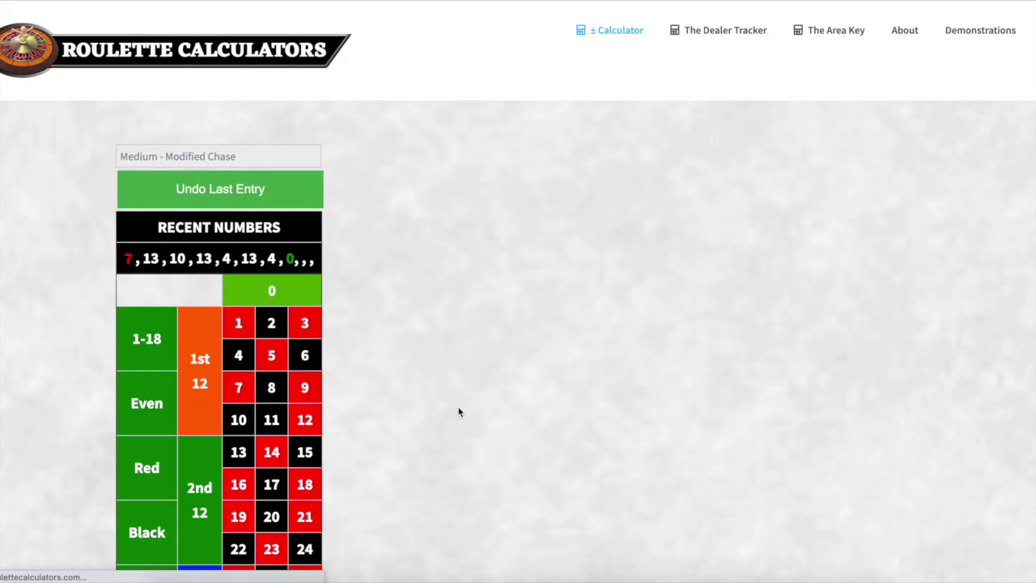
{"action": "scroll", "coordinate": [458, 412], "scroll_direction": "down", "scroll_amount": 10}
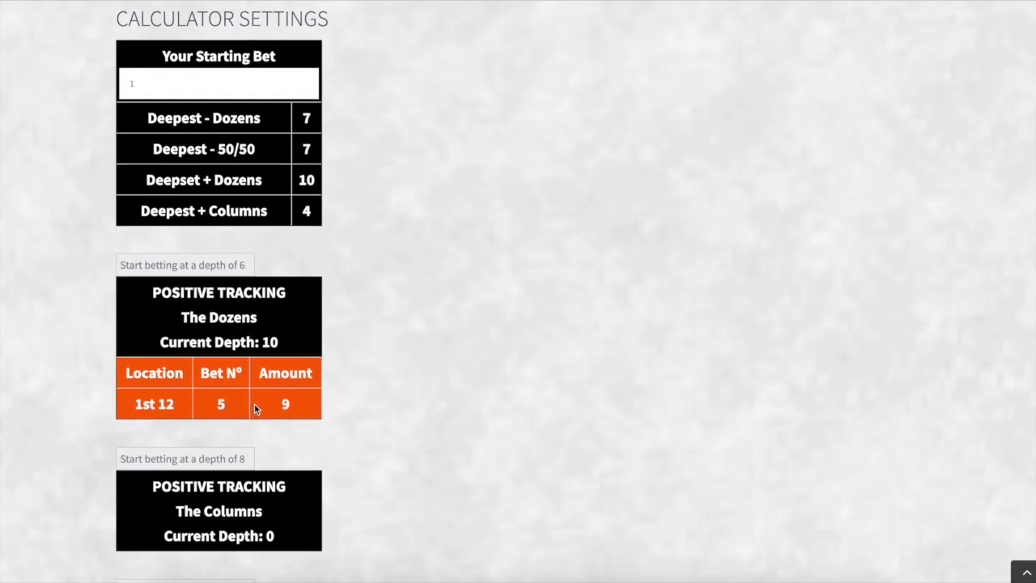
{"action": "scroll", "coordinate": [254, 404], "scroll_direction": "up", "scroll_amount": 7}
- Record spins of 13 and 4, watching the dozens bet grow to 22 on 1st 12
{"action": "left_click", "coordinate": [239, 271]}
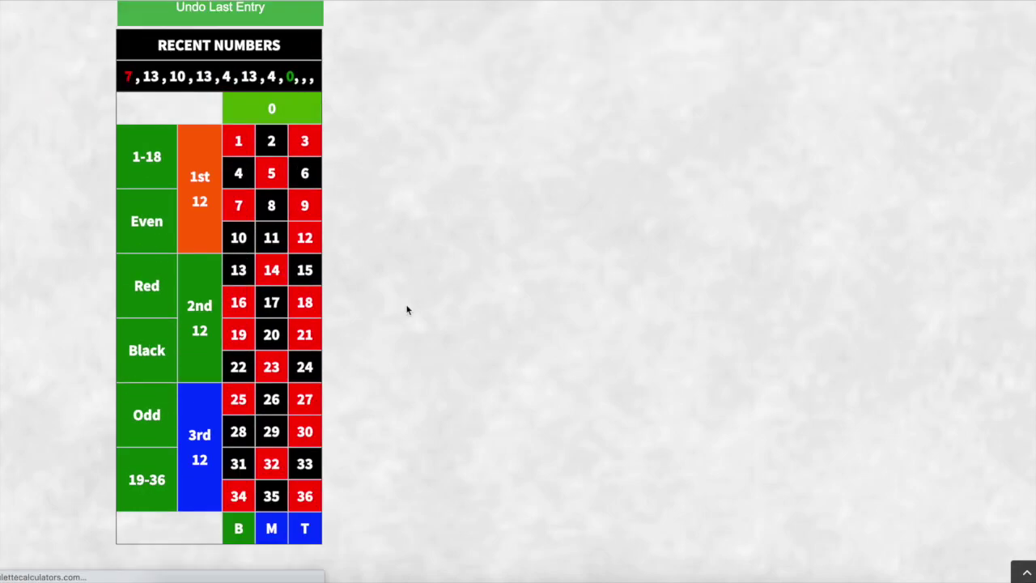
{"action": "scroll", "coordinate": [407, 347], "scroll_direction": "down", "scroll_amount": 9}
{"action": "scroll", "coordinate": [409, 349], "scroll_direction": "down", "scroll_amount": 2}
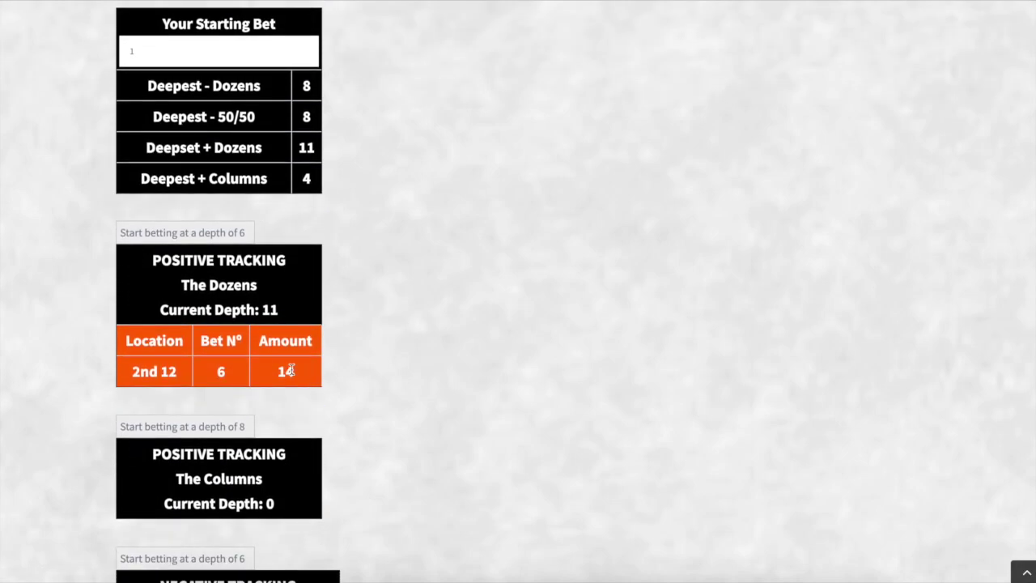
{"action": "scroll", "coordinate": [377, 336], "scroll_direction": "up", "scroll_amount": 9}
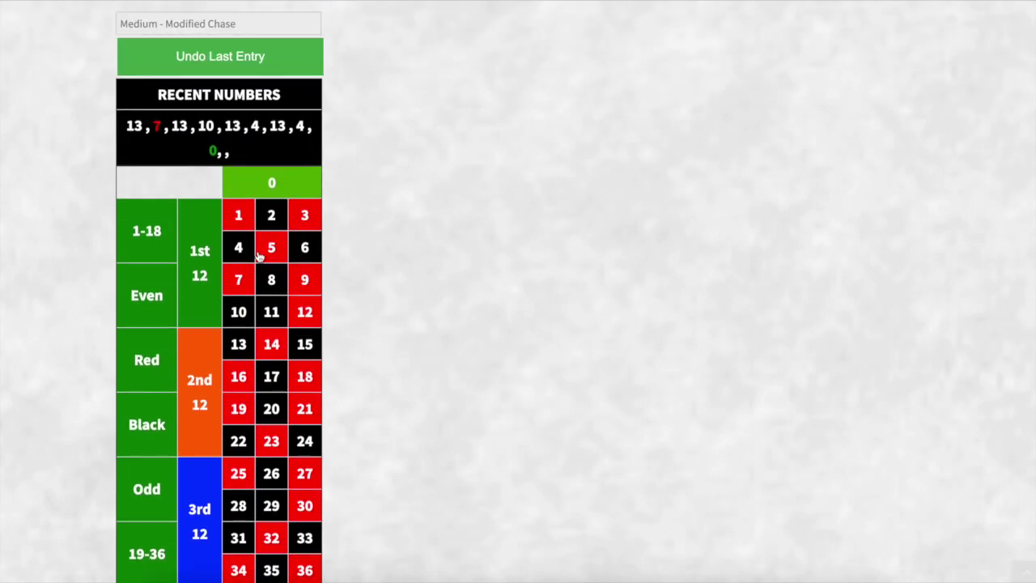
{"action": "left_click", "coordinate": [240, 245]}
{"action": "scroll", "coordinate": [449, 408], "scroll_direction": "down", "scroll_amount": 9}
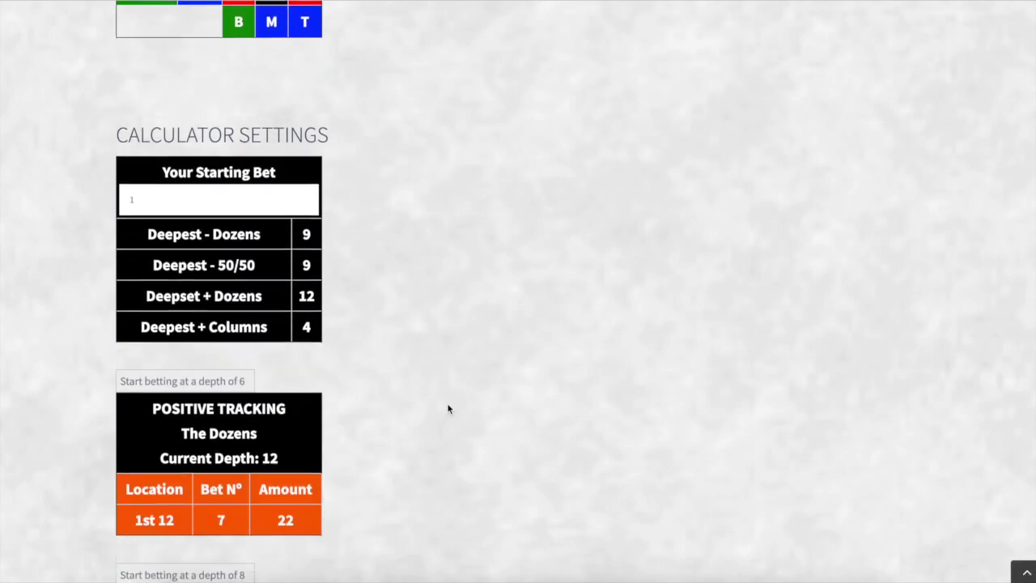
{"action": "scroll", "coordinate": [352, 467], "scroll_direction": "up", "scroll_amount": 9}
{"action": "scroll", "coordinate": [351, 467], "scroll_direction": "down", "scroll_amount": 1}
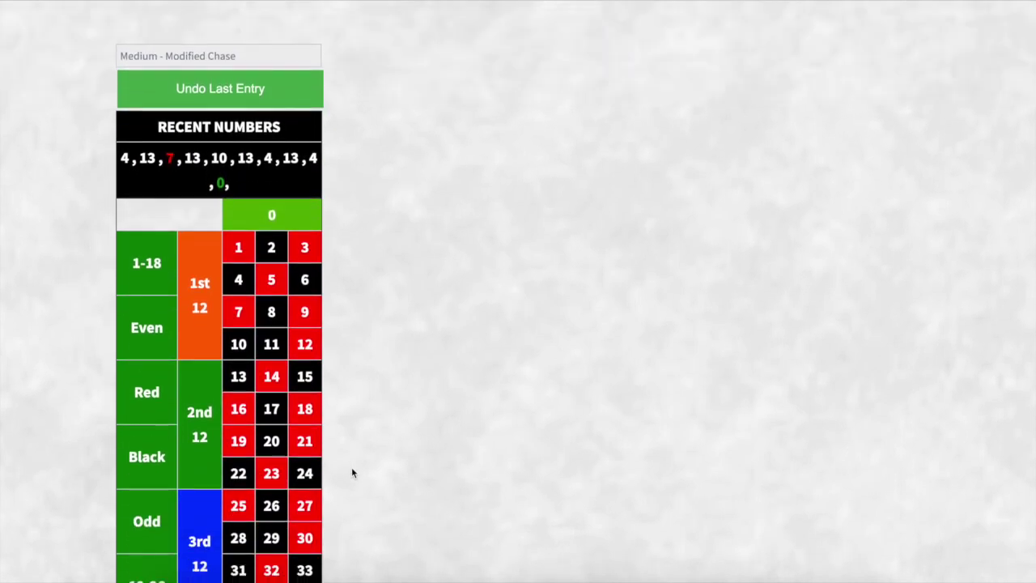